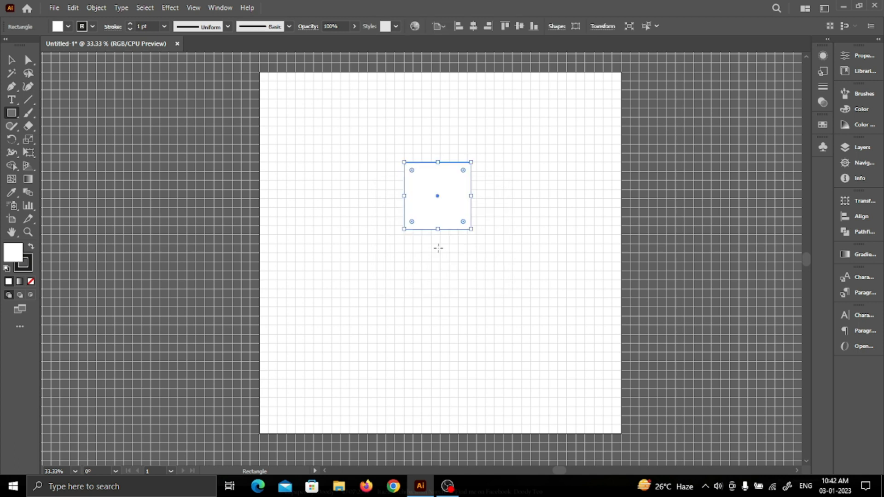
- Remove the square's fill and set its stroke weight to 40 pt
left_click(30, 281)
double_click(139, 26)
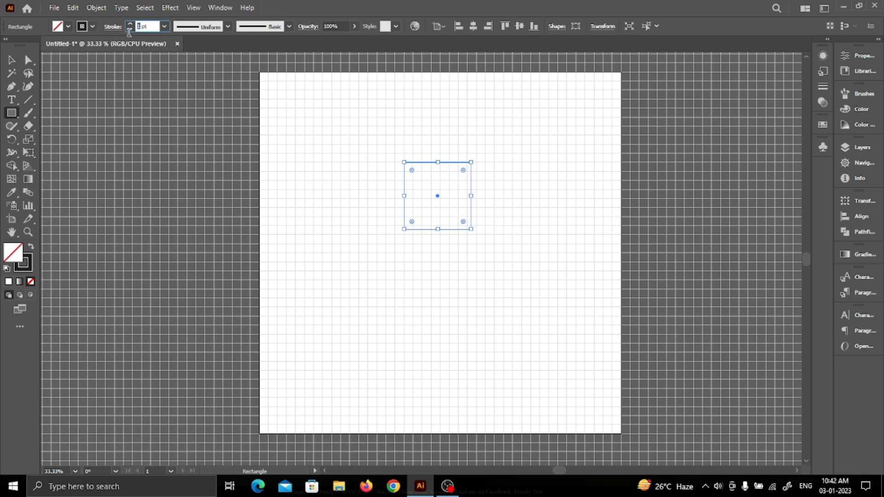
type("40")
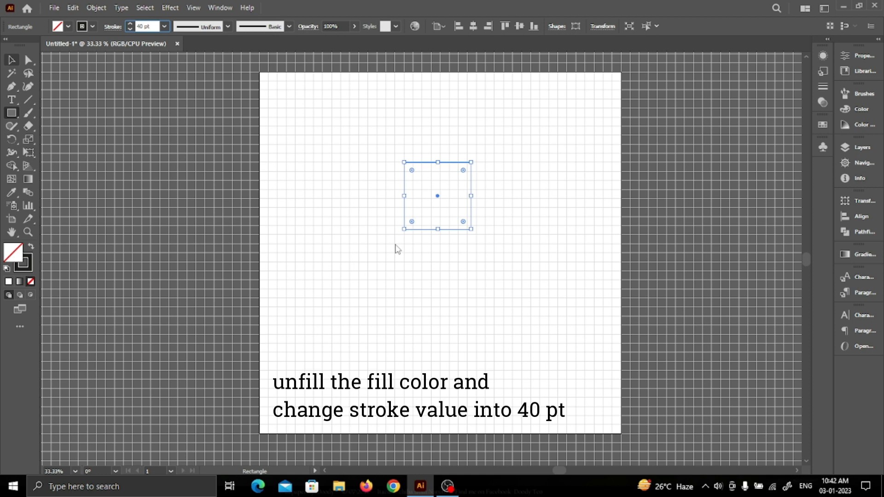
left_click(447, 172)
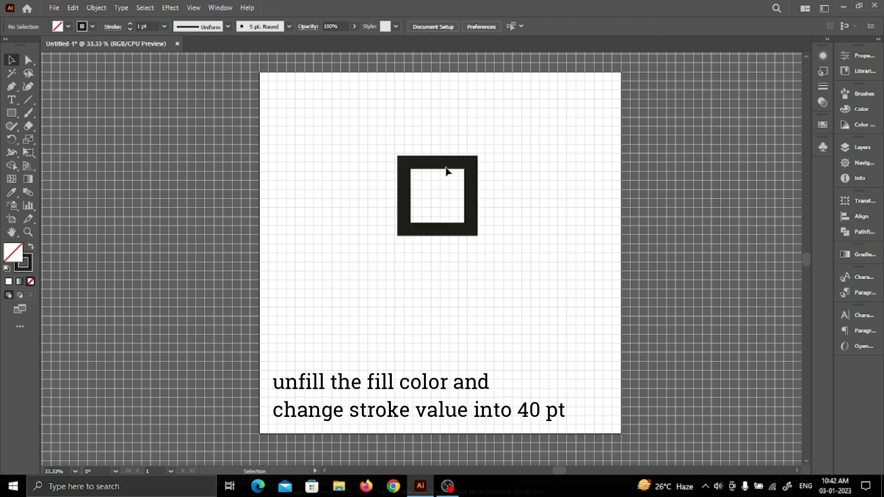
left_click(404, 166)
key("x")
scroll(421, 192, "up", 1)
key("c")
left_click(465, 224)
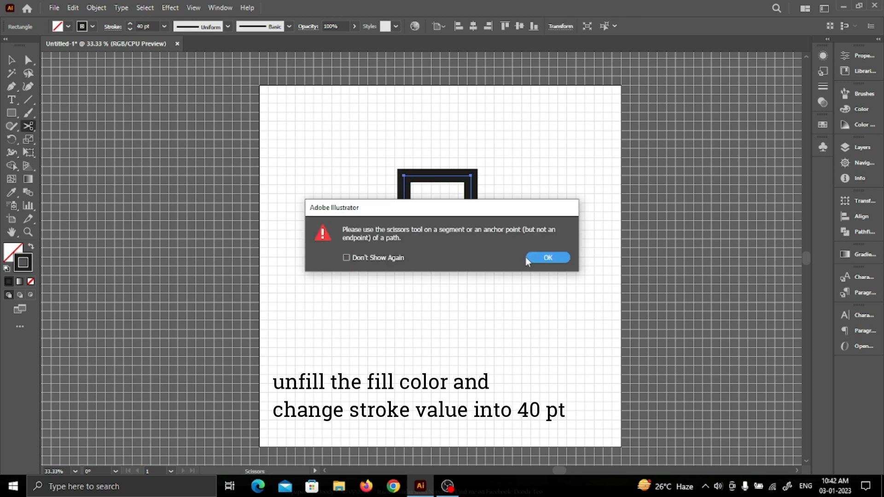
left_click(546, 258)
scroll(72, 129, "up", 1)
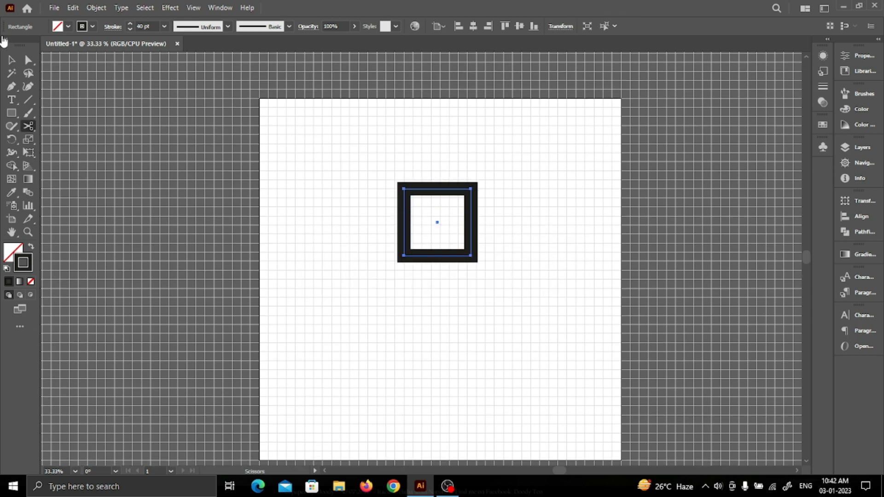
left_click(12, 60)
key("x")
- Centre the square horizontally on the artboard and place it near the artboard's upper edge
scroll(457, 295, "up", 1)
scroll(457, 288, "up", 1)
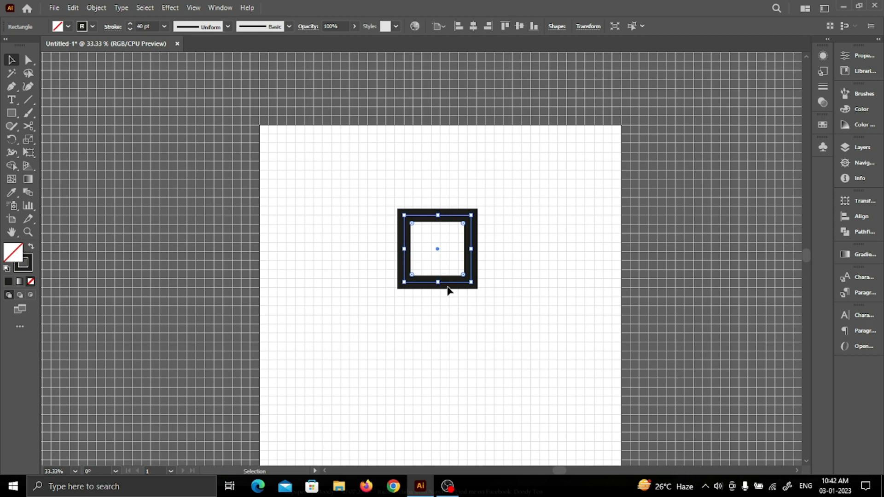
scroll(450, 296, "up", 2)
left_click_drag(450, 296, 523, 339)
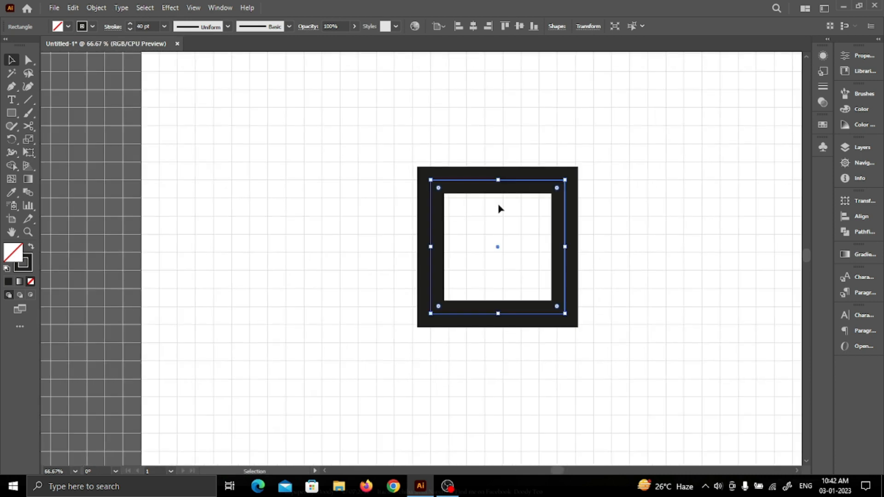
scroll(499, 207, "down", 3)
scroll(499, 237, "up", 2)
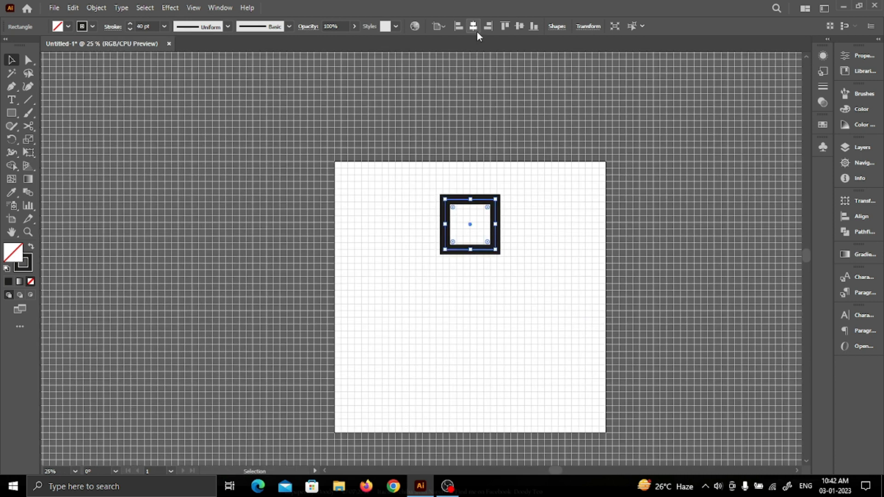
scroll(549, 109, "up", 1)
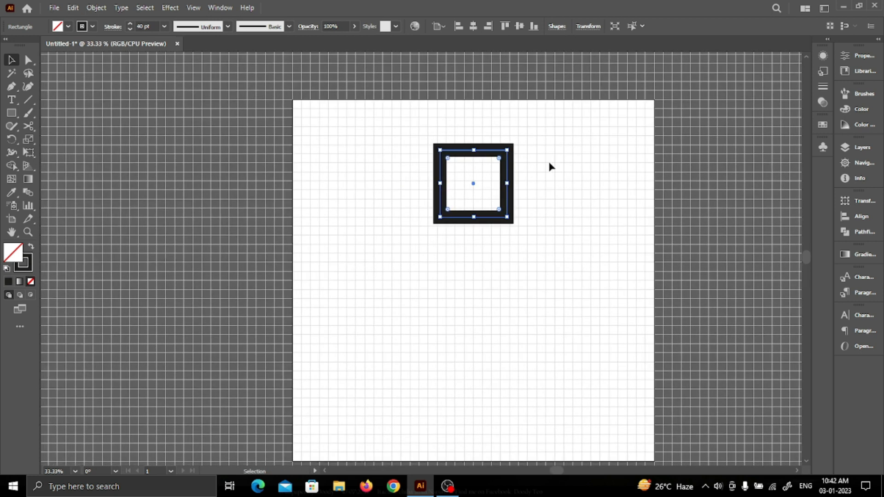
scroll(548, 162, "down", 1)
scroll(549, 163, "down", 1)
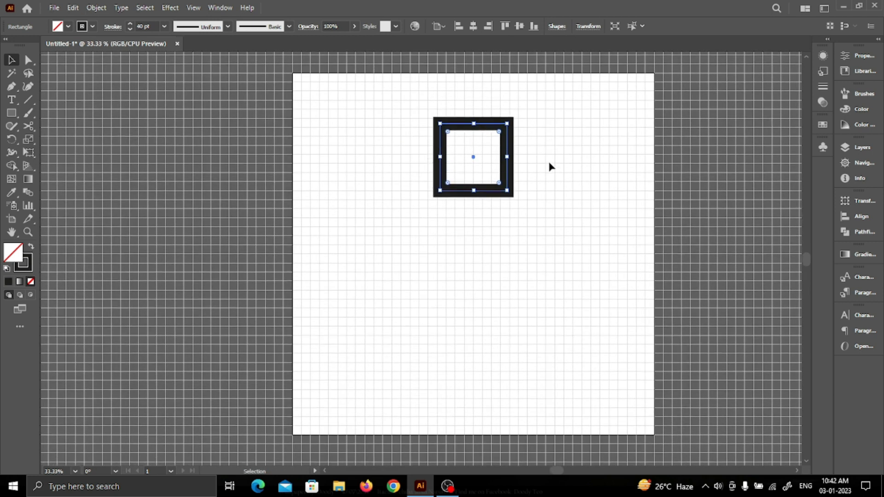
- Nudge the square straight left into the upper-left area of the artboard
key("Left")
key("Left")
key("Left")
key("Left")
key("Left")
key("Left")
key("Left")
key("Left")
key("Left")
key("Left")
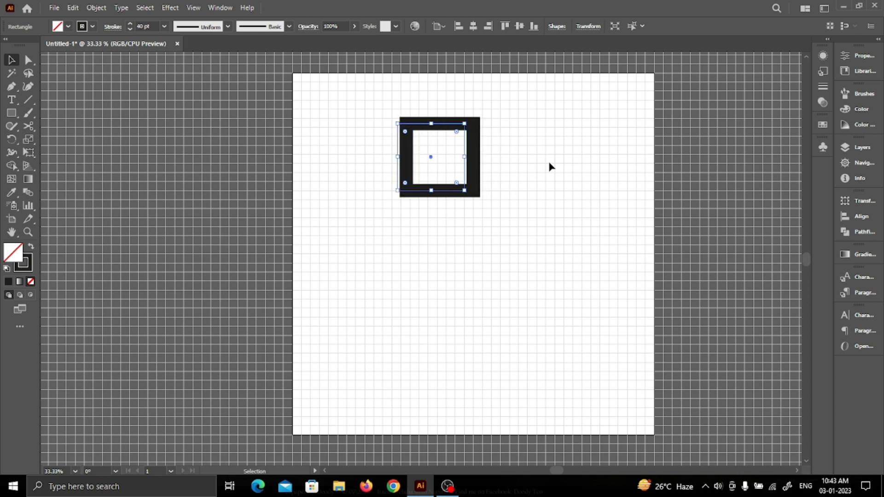
key("Left")
key("Left")
key("Left")
key("Left")
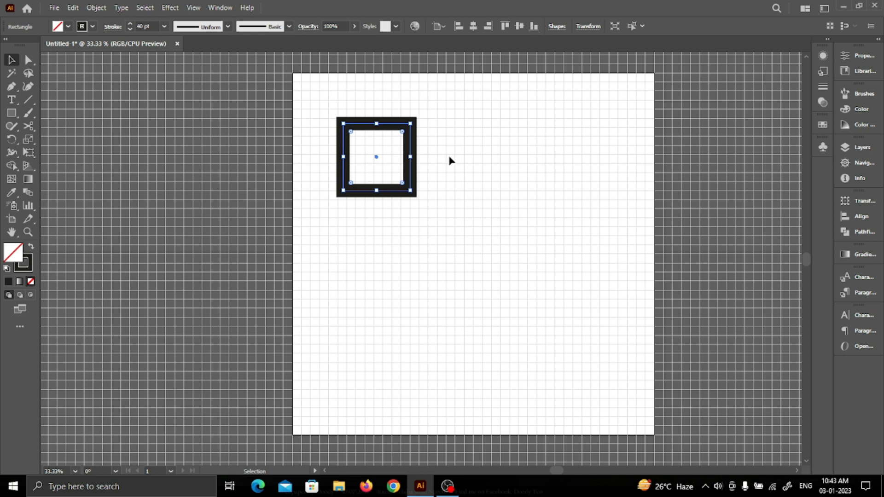
key("Right")
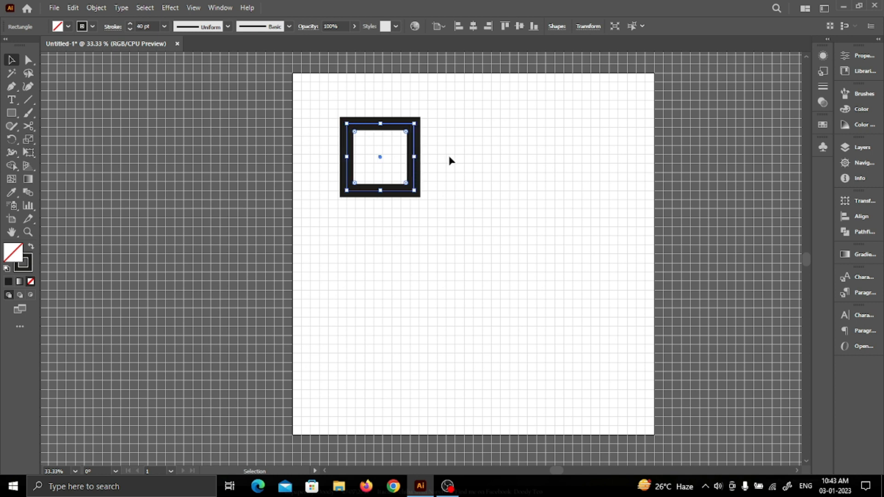
- Copy the square and paste the duplicate in place over the original
left_click(97, 8)
mouse_move(72, 9)
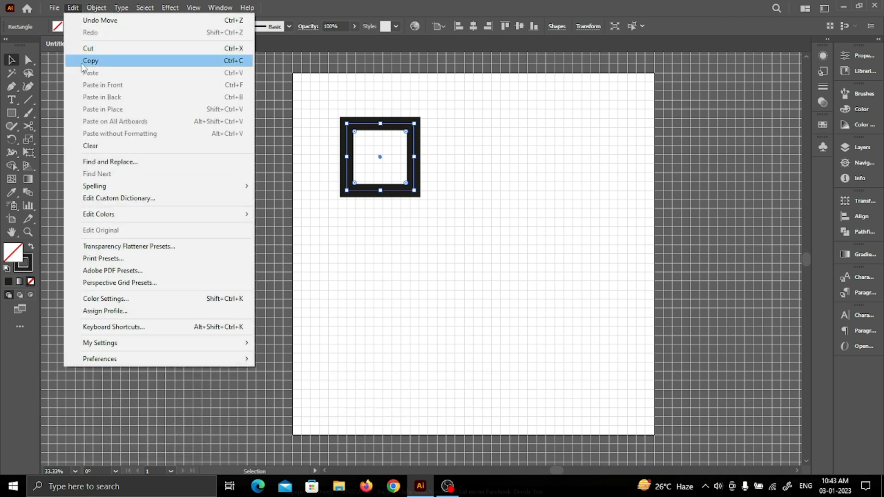
left_click(95, 65)
left_click(75, 10)
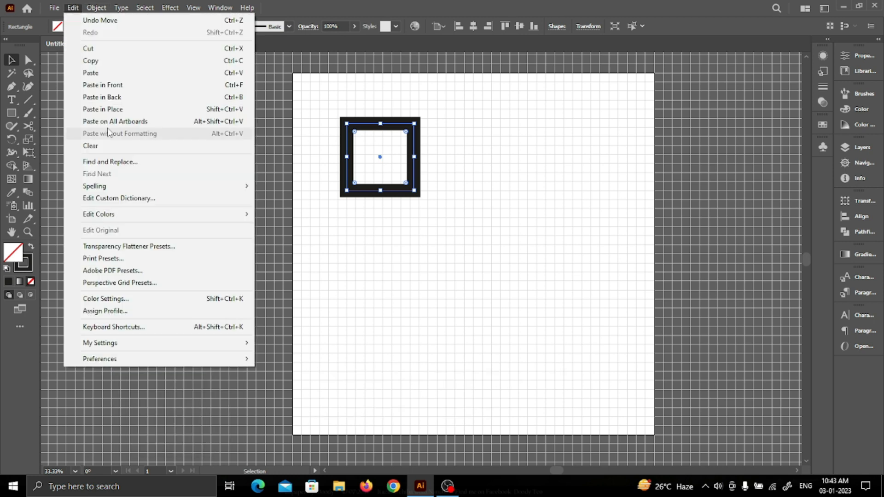
left_click(79, 110)
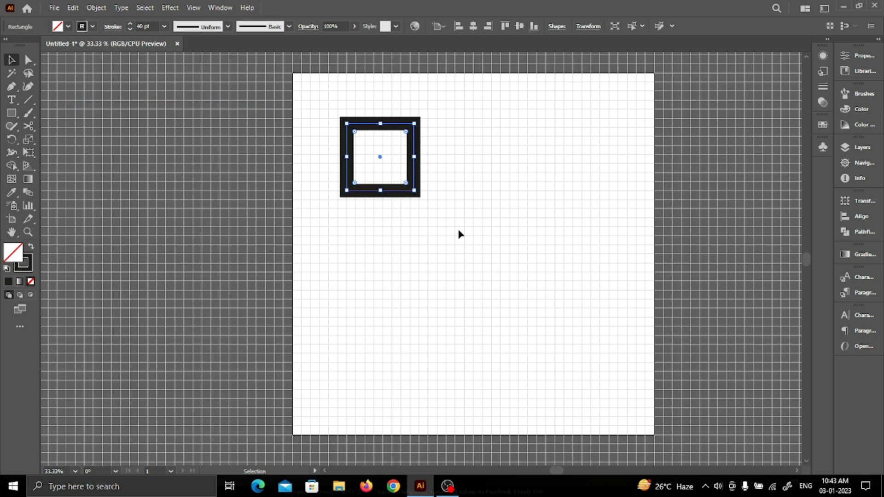
- Move the duplicate right and down until its upper-left corner overlaps the original square's lower-right corner
key("shift+Right")
key("shift+Right")
key("shift+Right")
key("shift+Right")
key("shift+Right")
key("shift+Right")
key("shift+Right")
key("shift+Right")
key("shift+Right")
key("shift+Right")
key("shift+Right")
key("shift+Right")
key("shift+Right")
key("shift+Right")
key("shift+Right")
key("shift+Right")
key("shift+Right")
key("shift+Right")
key("shift+Right")
key("shift+Right")
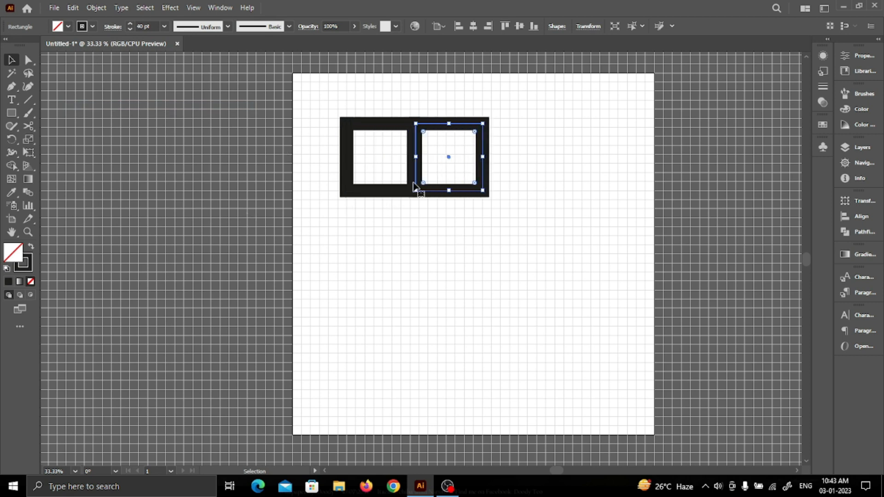
key("shift+Down")
key("shift+Down")
key("shift+Down")
key("shift+Down")
key("shift+Down")
key("shift+Down")
key("shift+Down")
key("shift+Down")
key("shift+Down")
key("shift+Down")
key("shift+Down")
key("shift+Down")
key("shift+Down")
key("shift+Down")
key("shift+Down")
key("shift+Down")
key("shift+Down")
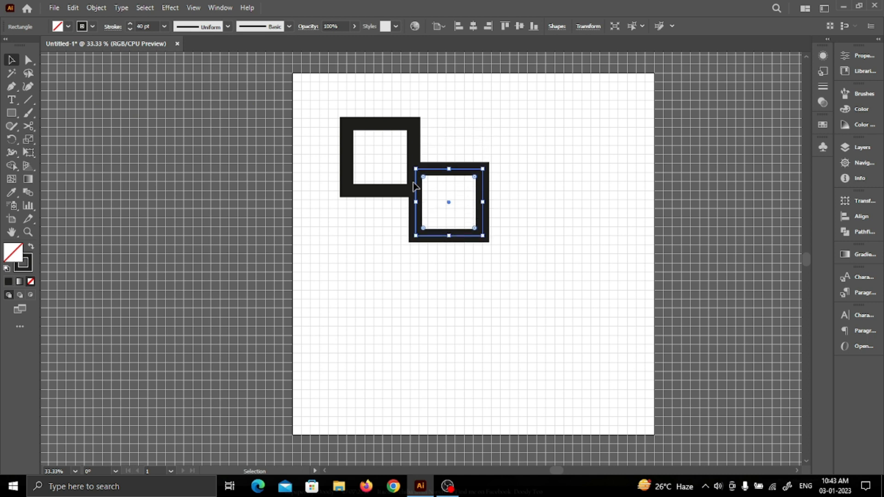
key("shift+Down")
key("shift+Down")
key("shift+Down")
- Copy the lower-right square and paste another duplicate in place
left_click(73, 7)
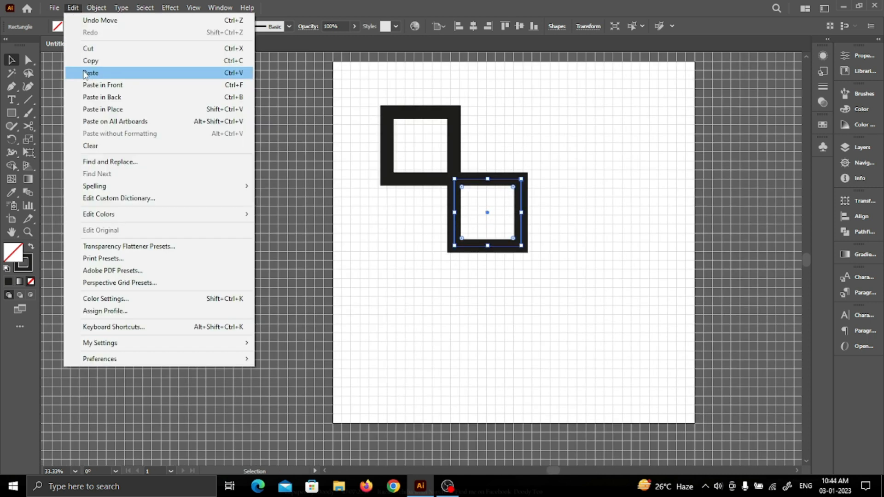
left_click(104, 62)
left_click(74, 8)
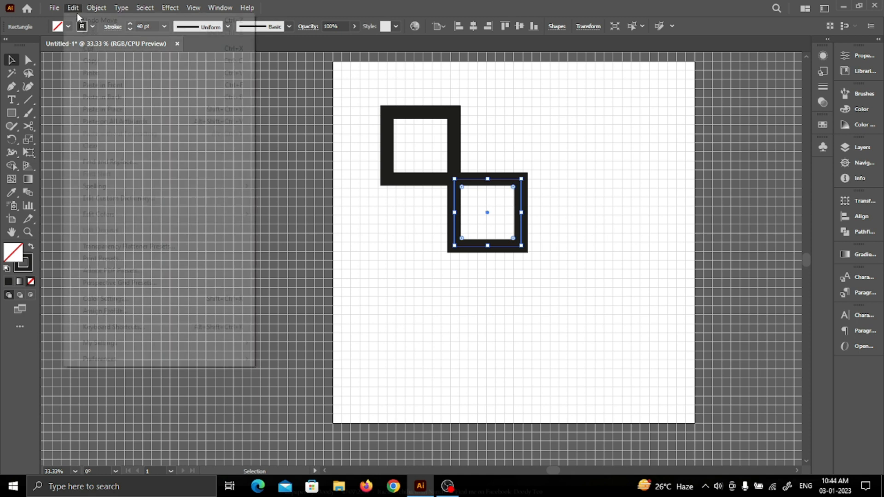
left_click(90, 111)
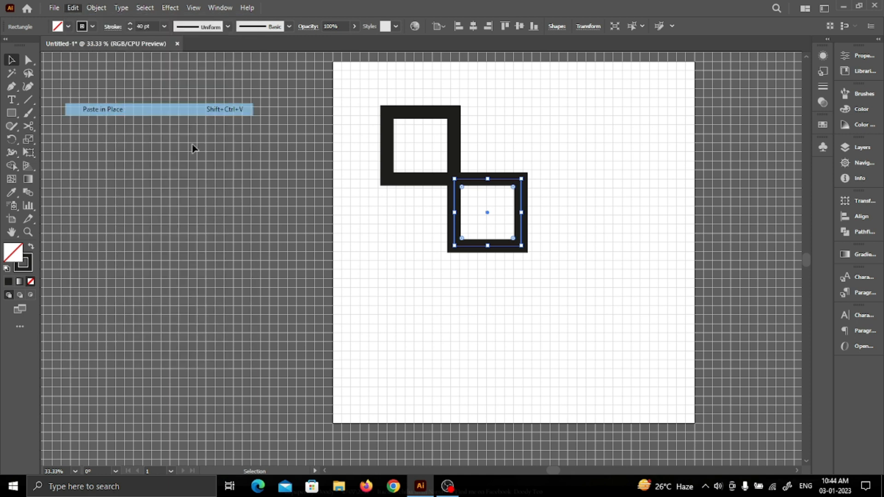
- Place copies of the square at the remaining three corners of the middle square, forming a symmetrical five-square pattern with overlapping corners
scroll(507, 213, "up", 1)
left_click_drag(564, 193, 545, 159)
scroll(454, 223, "up", 3)
left_click(449, 294, "shift")
left_click(464, 297)
left_click(431, 250)
left_click(496, 346)
scroll(495, 345, "down", 3)
left_click(471, 199)
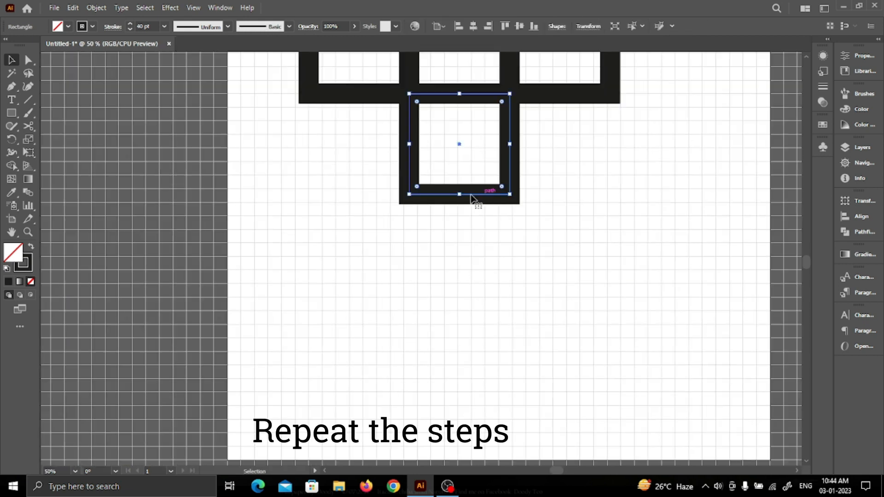
left_click_drag(427, 197, 328, 295)
scroll(465, 241, "up", 2)
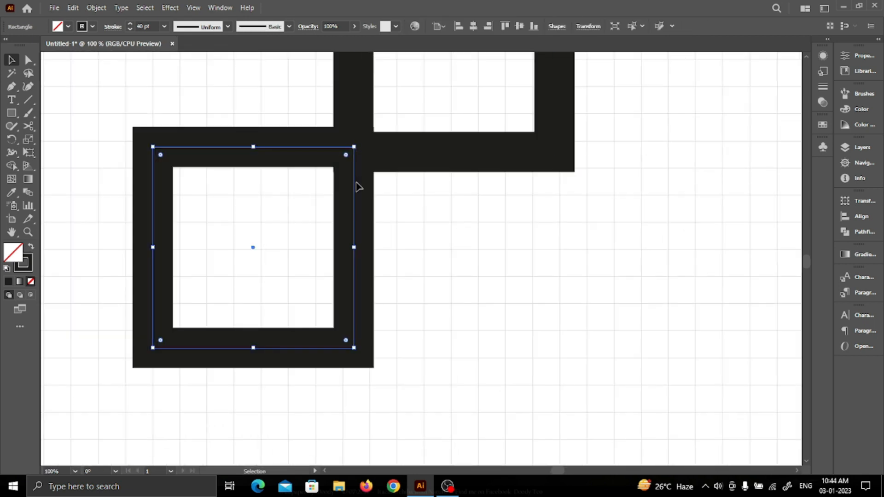
left_click_drag(367, 193, 757, 220)
scroll(562, 205, "down", 4)
- Select all five squares and expand their fill and stroke
left_click(444, 122)
key("ctrl+a")
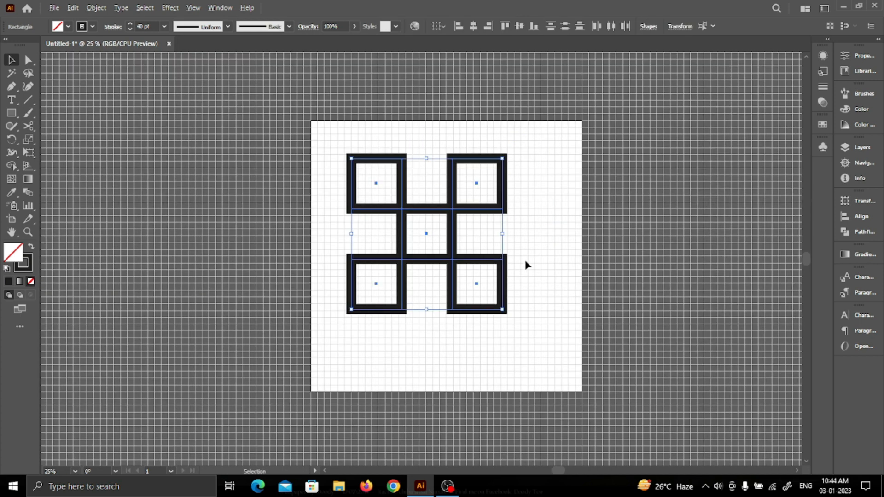
scroll(471, 223, "up", 4)
scroll(347, 182, "down", 1)
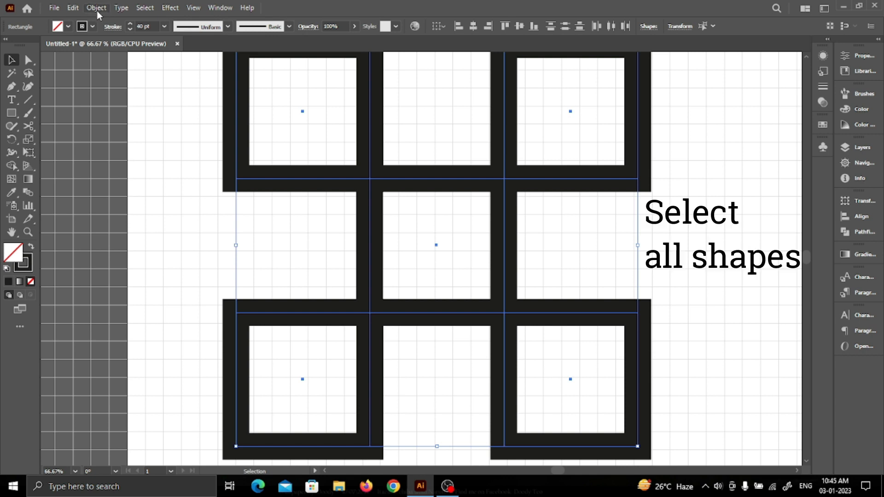
left_click(98, 8)
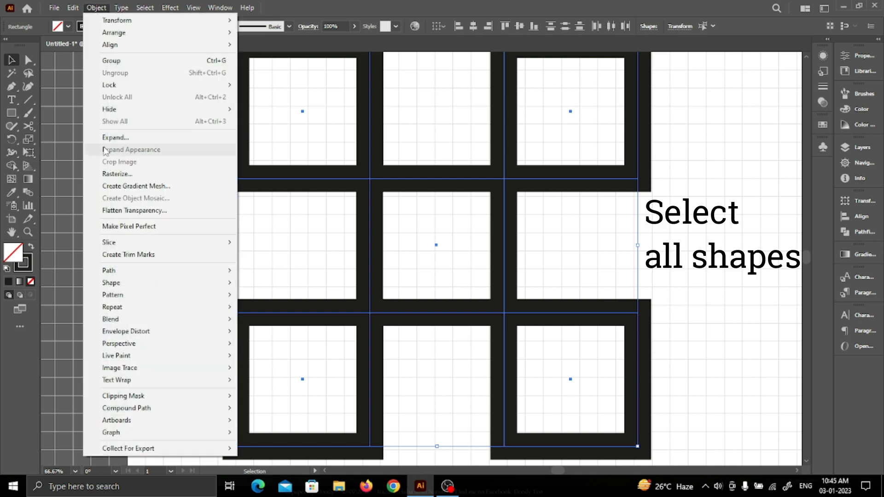
left_click(146, 138)
left_click(581, 299)
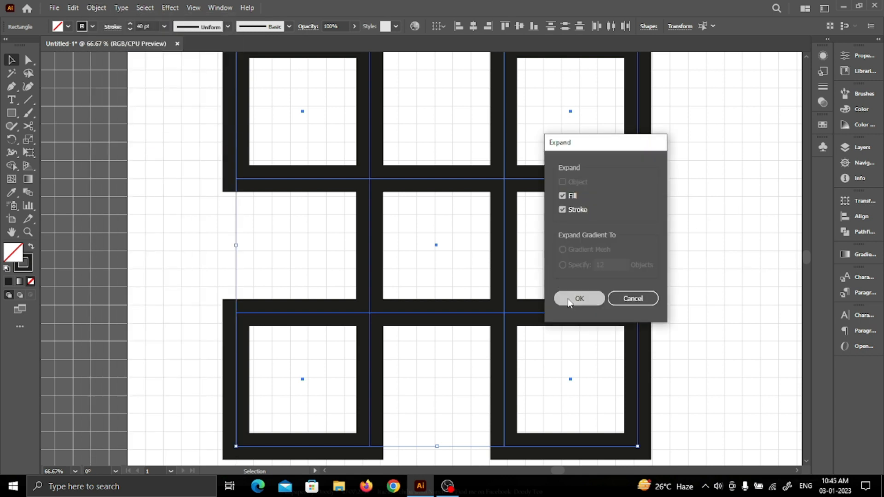
scroll(659, 287, "down", 1)
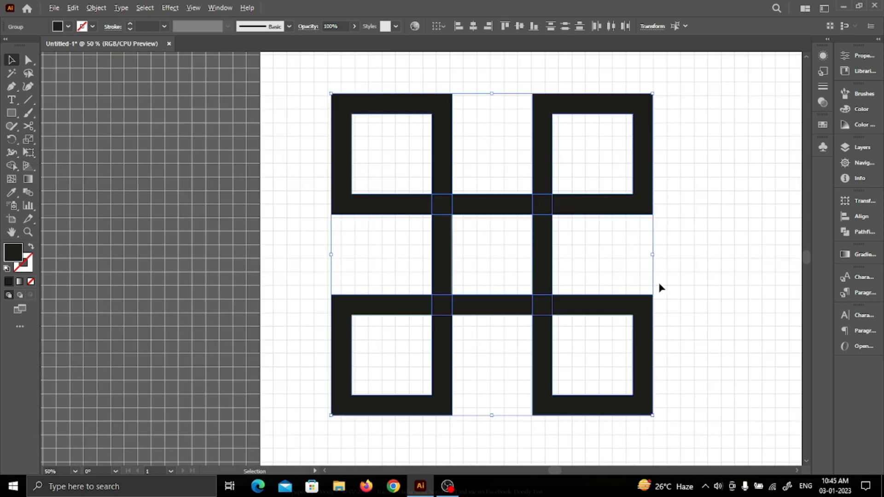
- Offset the paths of the expanded squares by 20 pt with miter joins
left_click(96, 8)
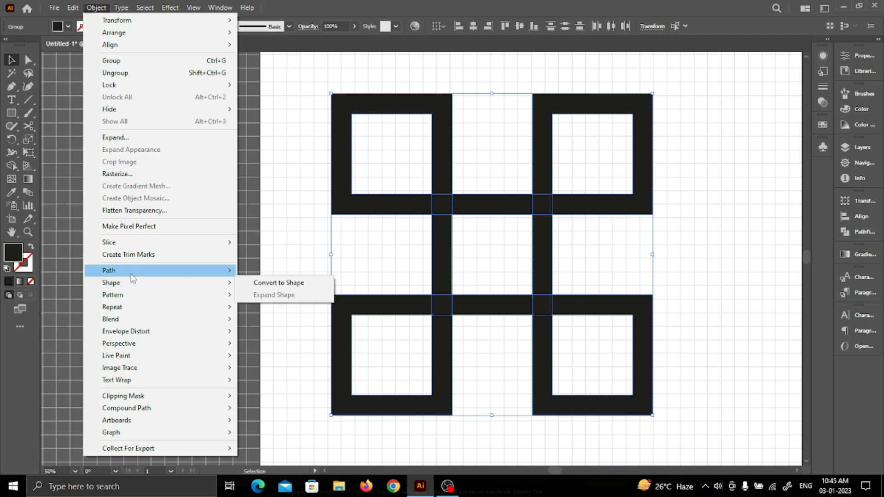
mouse_move(138, 271)
left_click(305, 313)
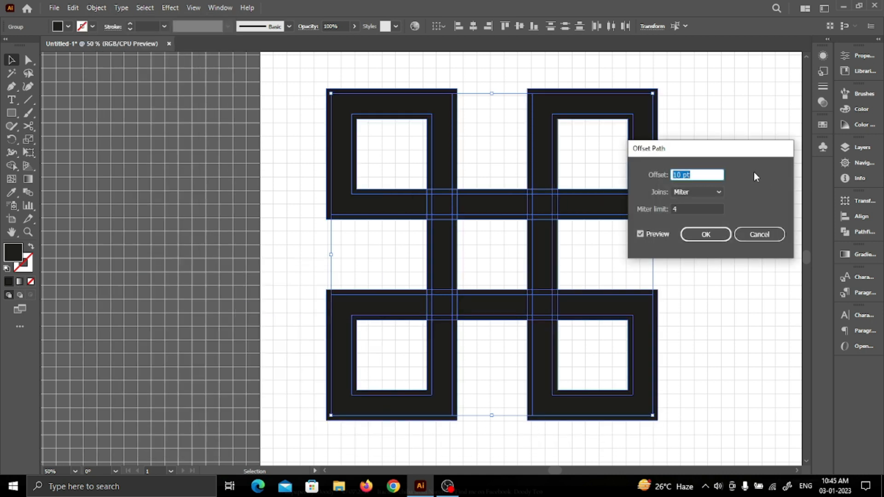
type("20 pt")
left_click(705, 234)
- Select all the original and offset shapes and ungroup them
left_click(424, 214)
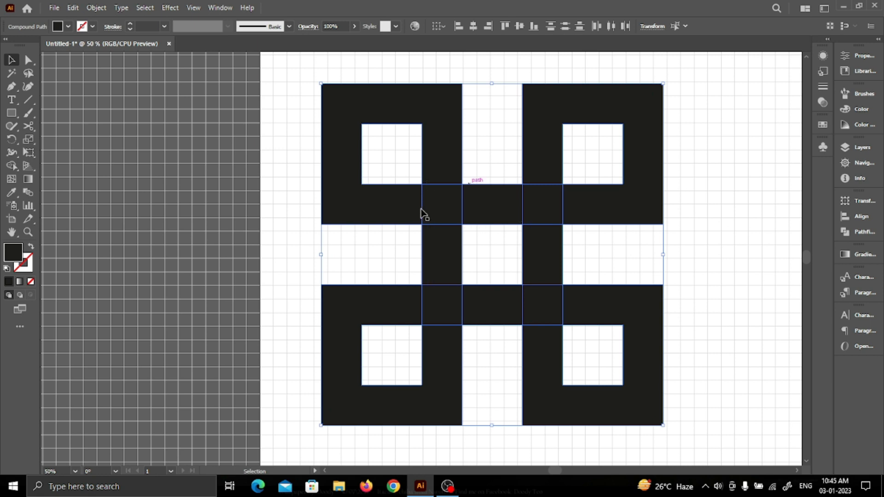
key("ctrl+a")
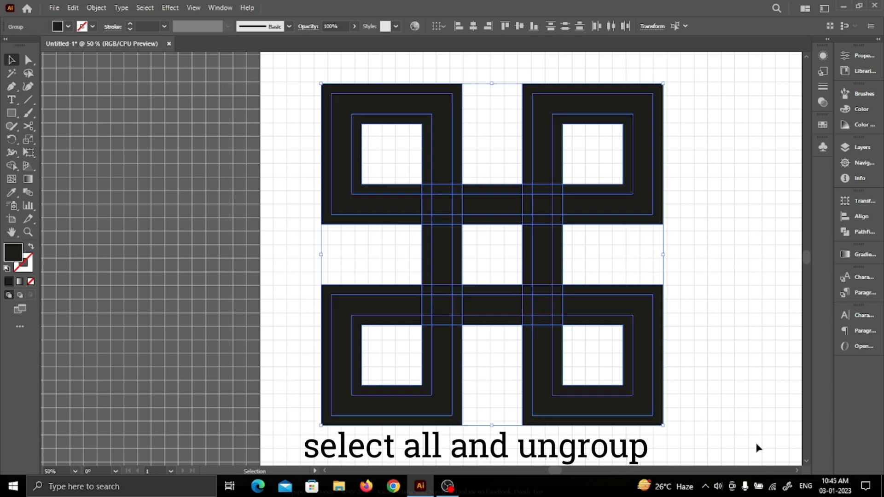
right_click(618, 201)
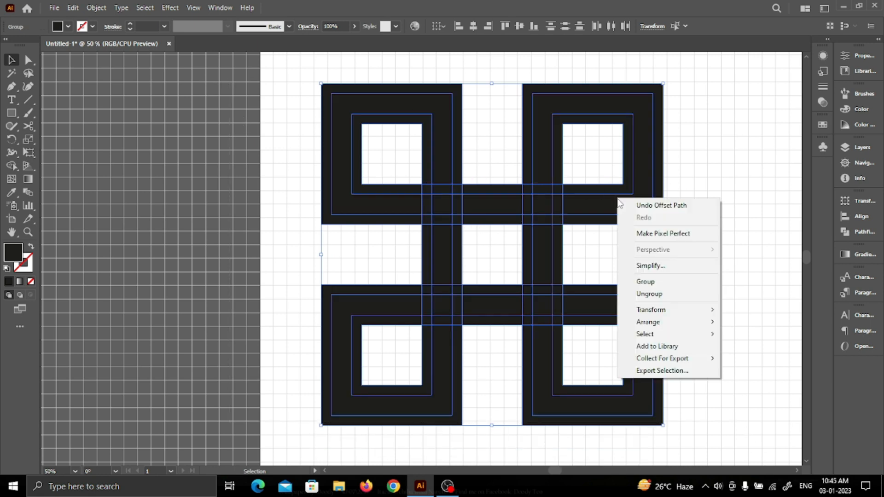
left_click(670, 303)
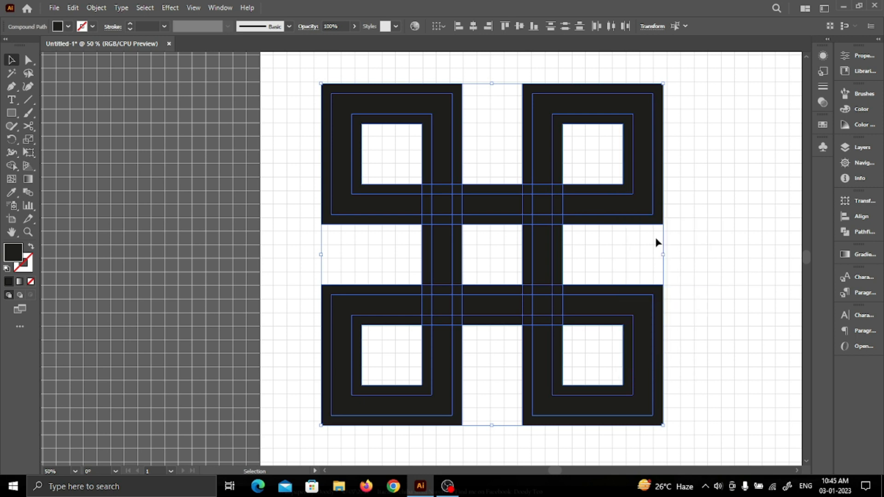
- Use the Shape Builder to remove the two offset segments flanking one strip at each of the four crossings, creating an alternating over-under weave
left_click(12, 166)
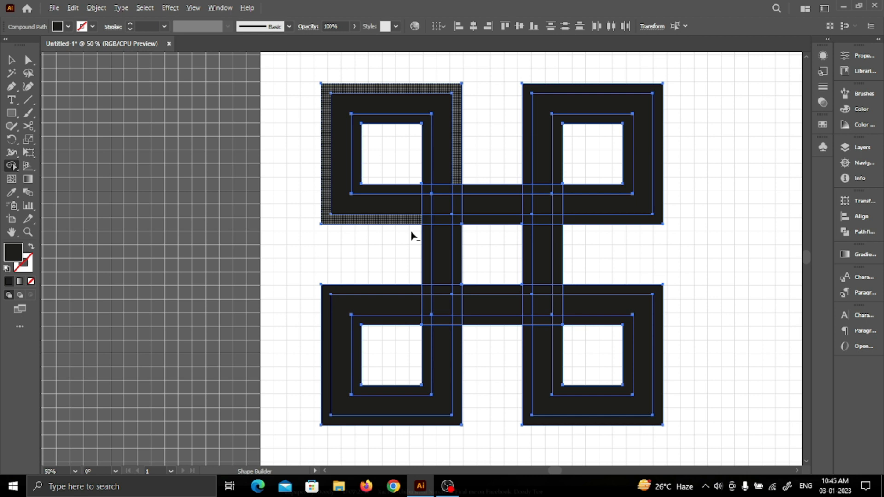
left_click(441, 219, "alt")
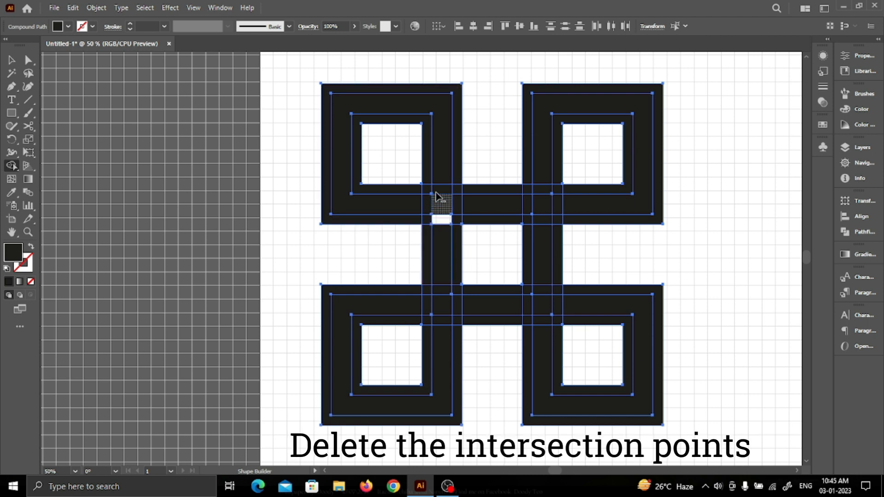
left_click(440, 189, "alt")
left_click(528, 203, "alt")
left_click(557, 208, "alt")
left_click(541, 291, "alt")
left_click(541, 320, "alt")
left_click(426, 305, "alt")
left_click(455, 306, "alt")
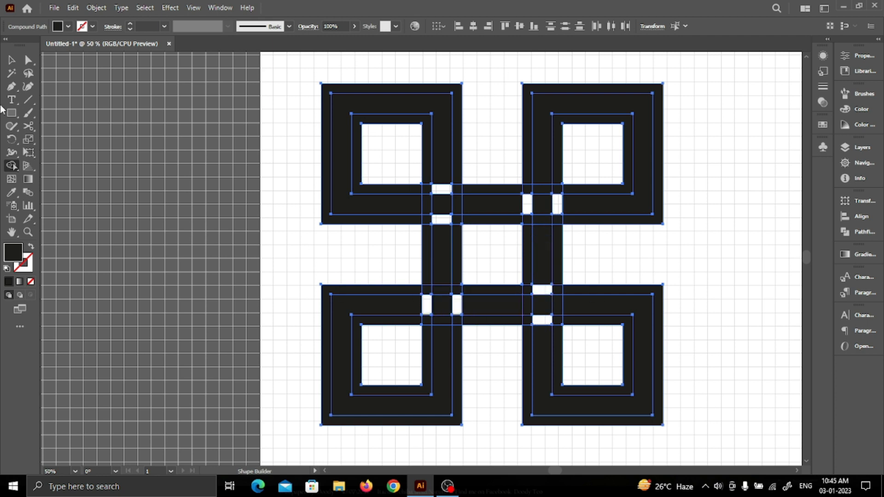
- Select the five offset outline shapes around the woven squares and delete them
left_click(11, 60)
left_click(251, 245)
scroll(367, 194, "down", 1)
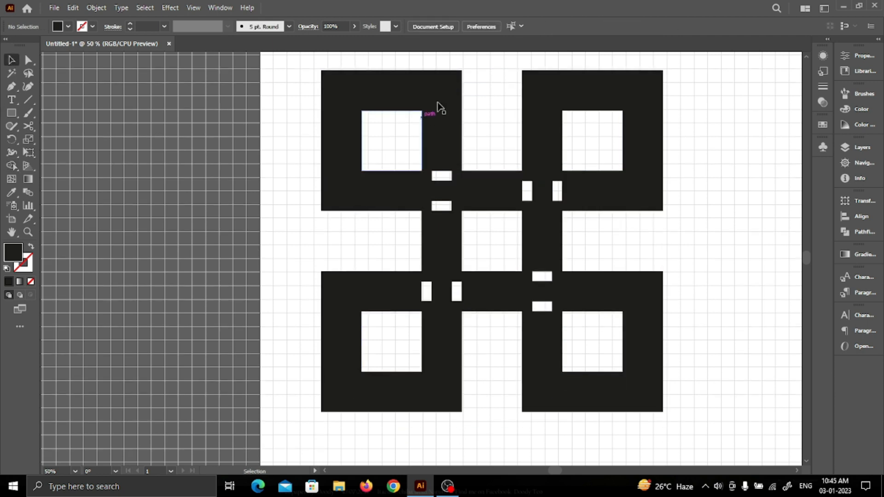
left_click(459, 87)
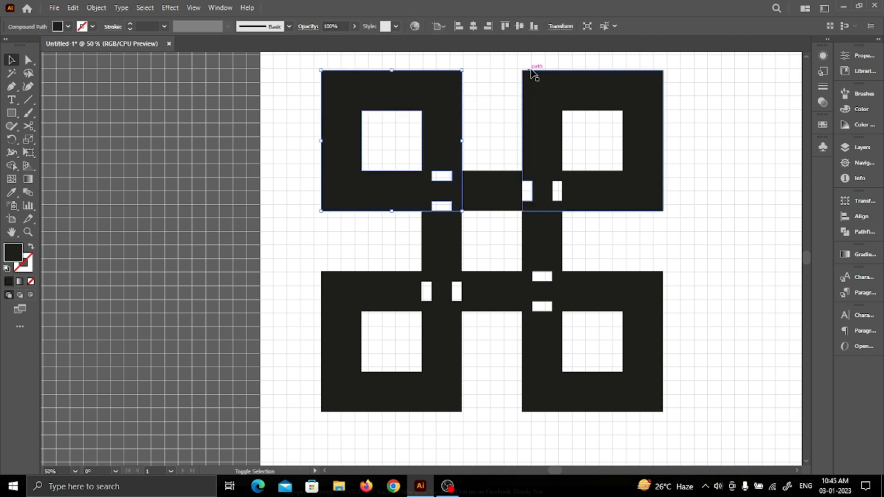
left_click(534, 89, "shift")
left_click(564, 233, "shift")
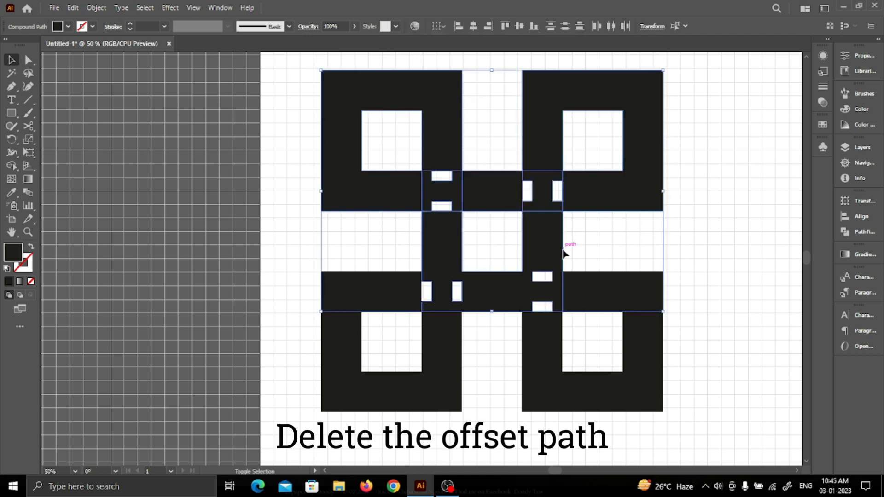
left_click(609, 278, "shift")
left_click(386, 279, "shift")
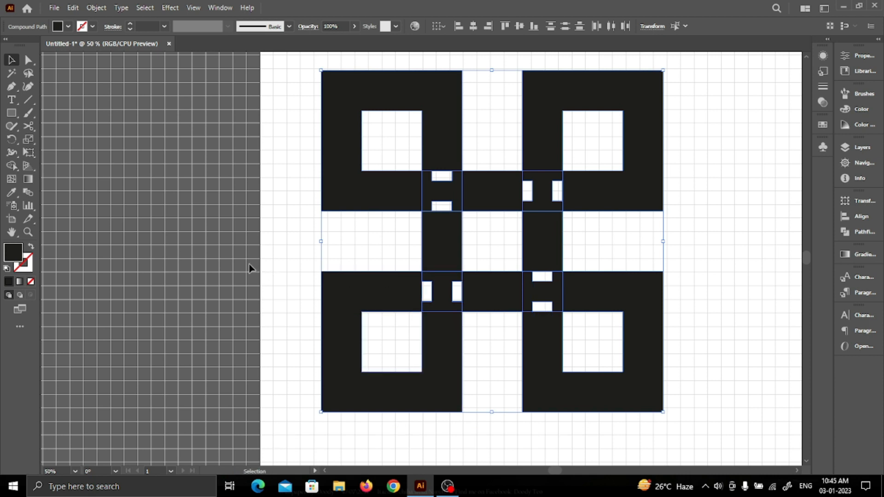
key("Delete")
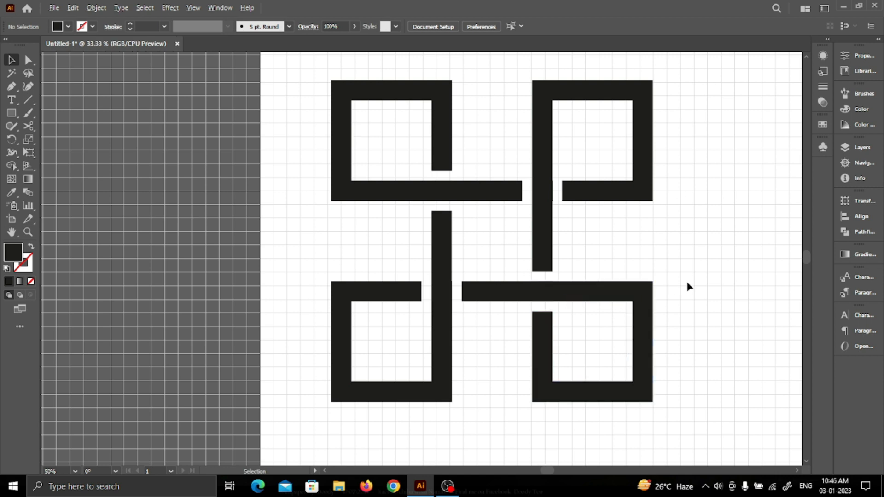
- Select the whole woven square design and place a duplicate of it on the empty canvas beside the artboard
scroll(687, 282, "down", 1)
left_click_drag(708, 268, 542, 239)
left_click_drag(196, 97, 624, 392)
left_click(570, 257)
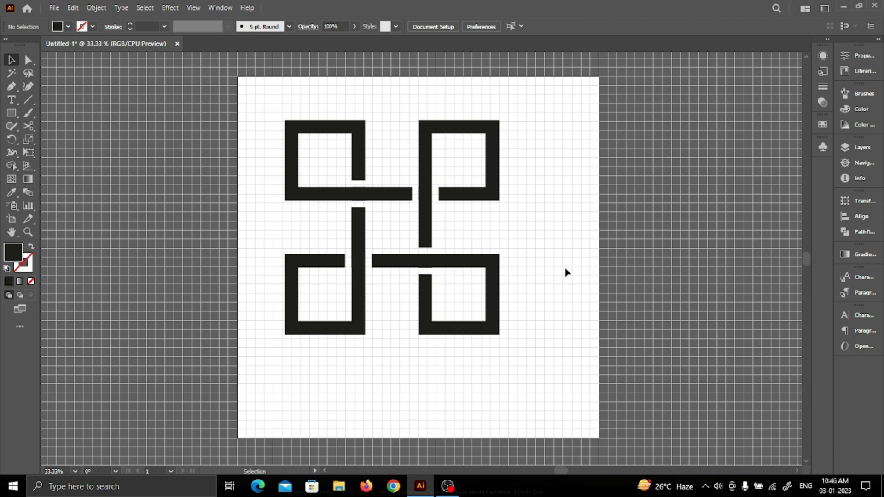
scroll(521, 240, "up", 1)
left_click_drag(511, 247, 412, 233)
scroll(466, 214, "down", 1)
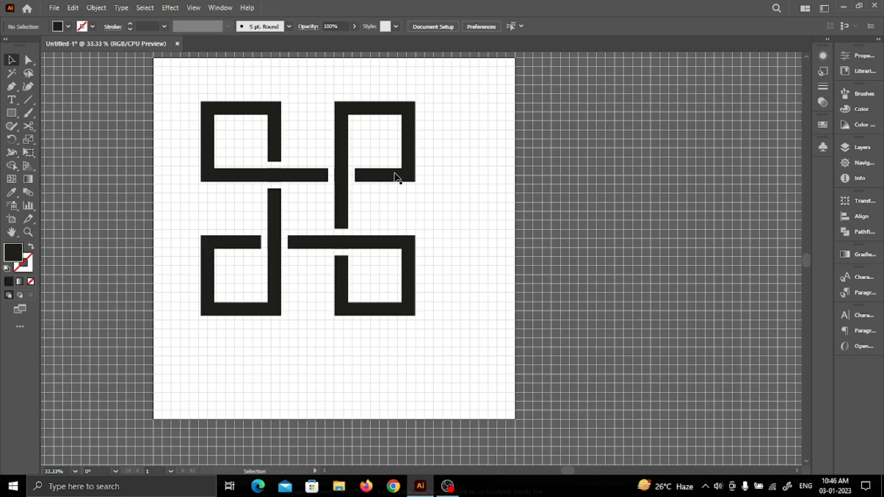
left_click_drag(298, 260, 443, 312)
left_click_drag(408, 280, 738, 281)
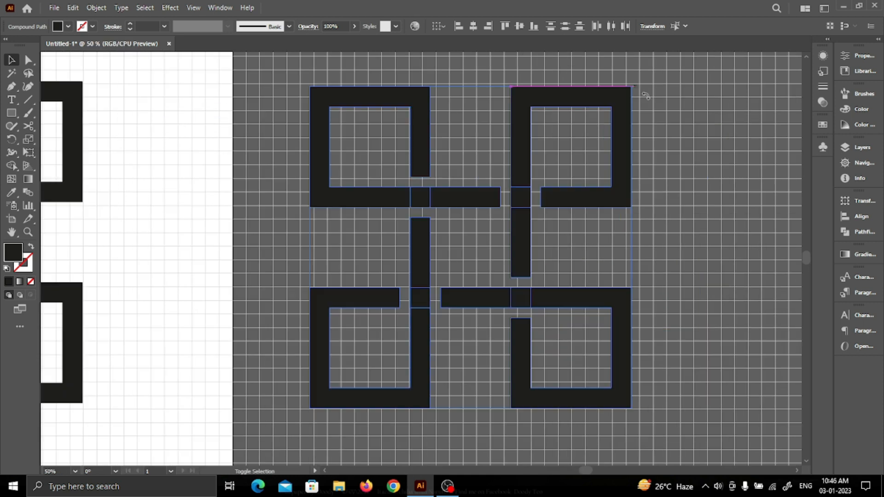
- Rotate the duplicated design 45 degrees so its corner squares become diamonds
left_click_drag(671, 134, 709, 228)
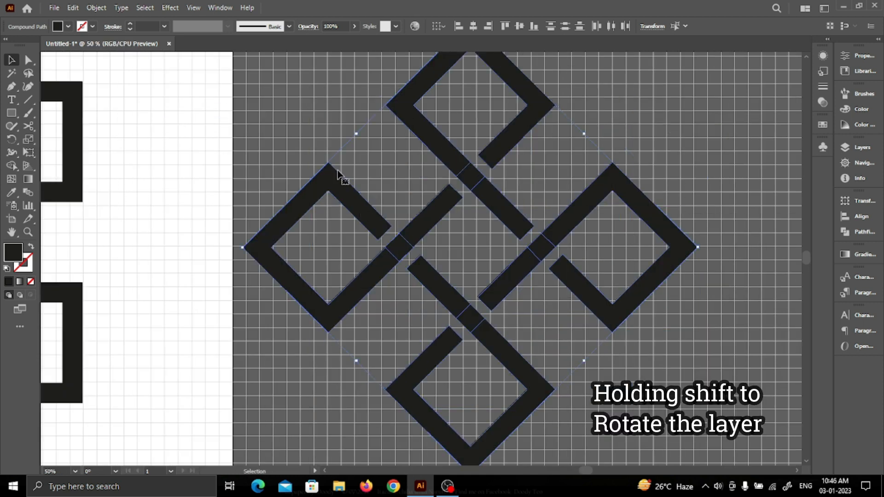
scroll(566, 299, "down", 1)
left_click_drag(544, 299, 508, 294)
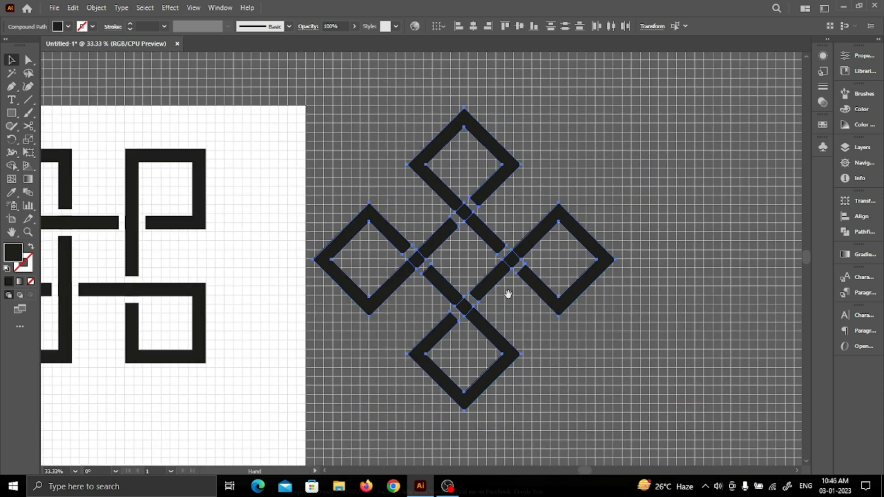
left_click(712, 187)
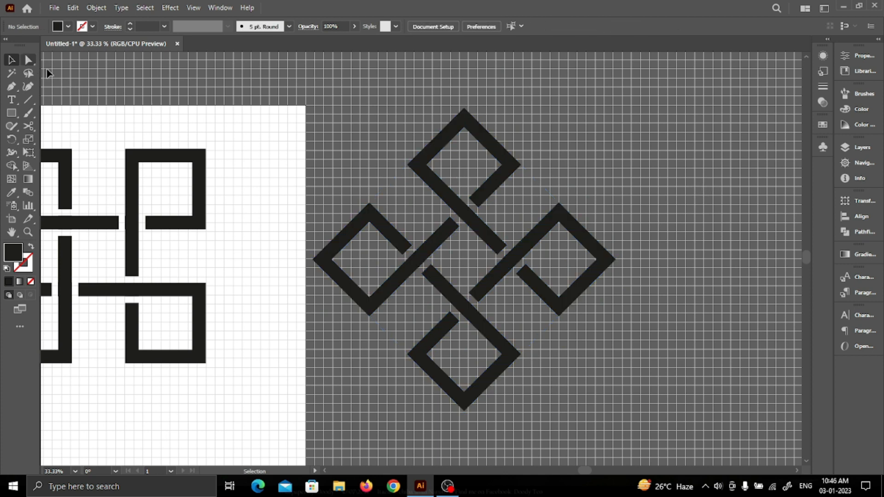
- Delete the outermost corner anchor points of all four diamonds in the rotated copy with the Direct Selection tool
left_click(28, 61)
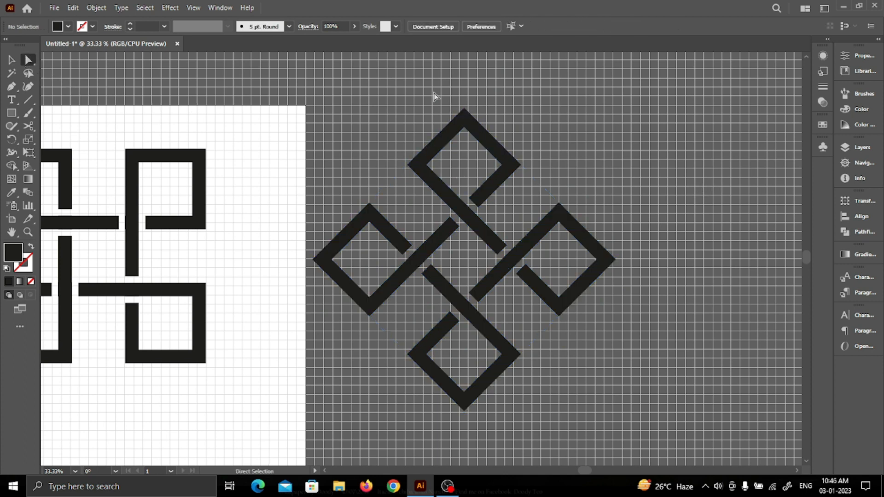
left_click_drag(454, 81, 475, 137)
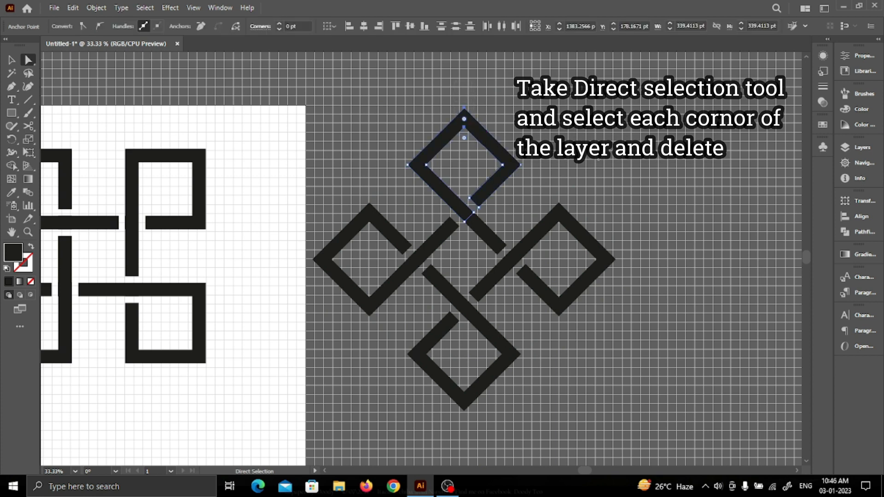
key("Delete")
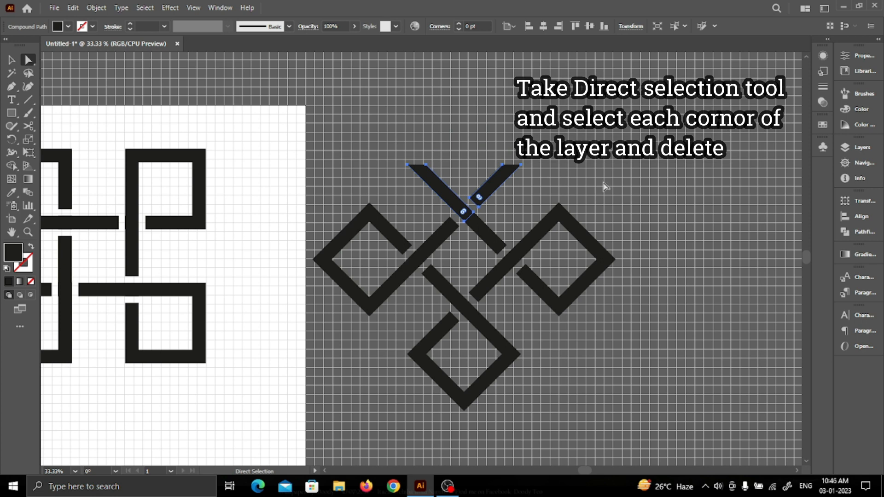
left_click(650, 300)
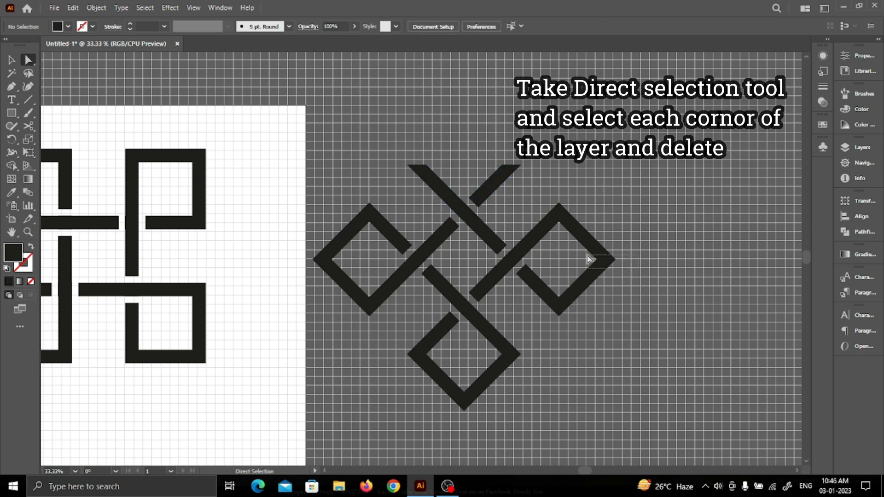
left_click_drag(584, 253, 619, 263)
key("Delete")
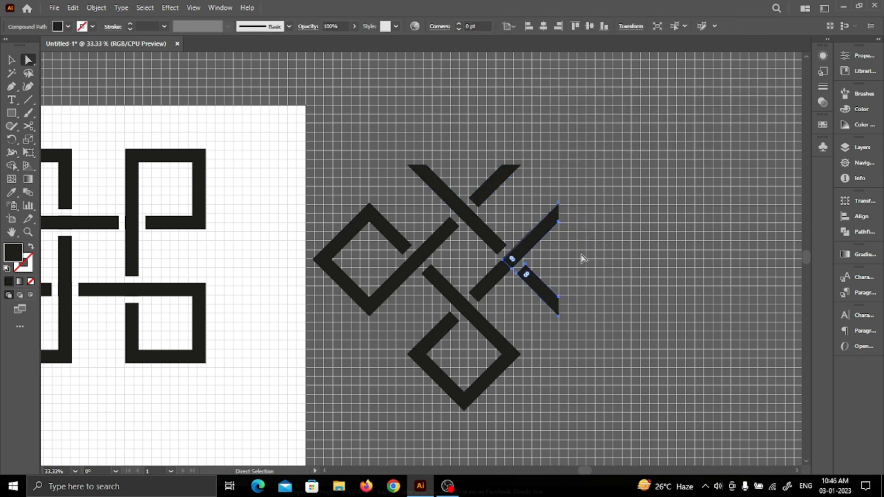
left_click_drag(293, 248, 354, 273)
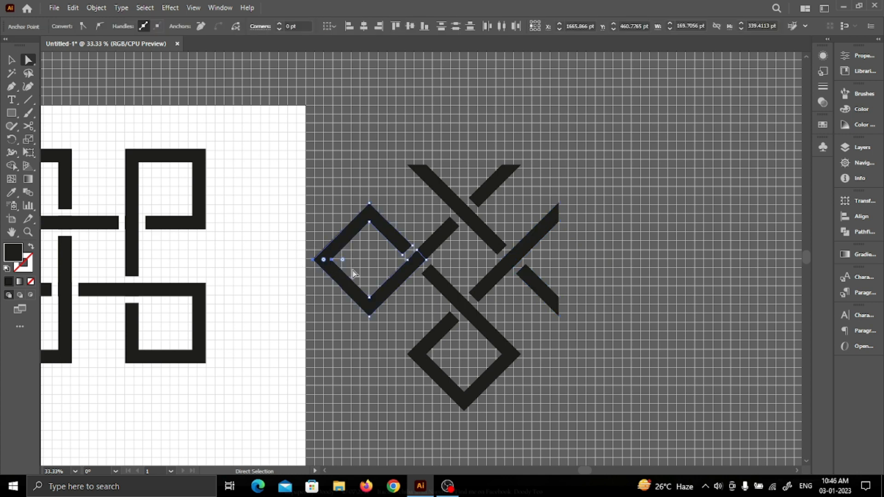
key("Delete")
scroll(352, 271, "down", 2)
scroll(348, 269, "down", 2)
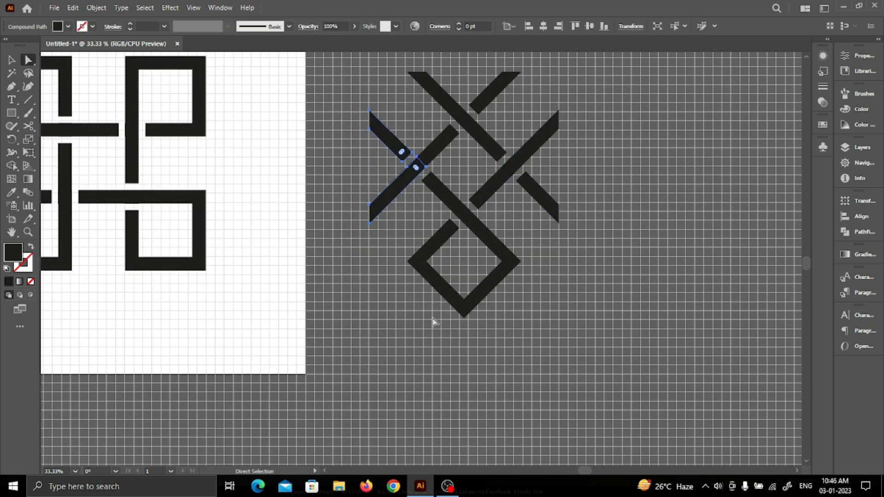
left_click(463, 276)
key("Delete")
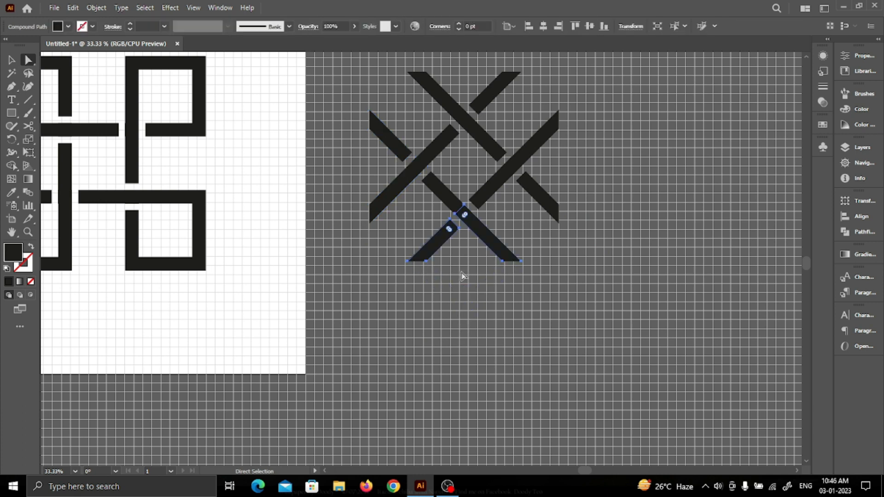
- Select the trimmed woven design and save it as a new pattern swatch
scroll(462, 275, "up", 1)
key("v")
left_click(533, 335)
left_click(439, 164)
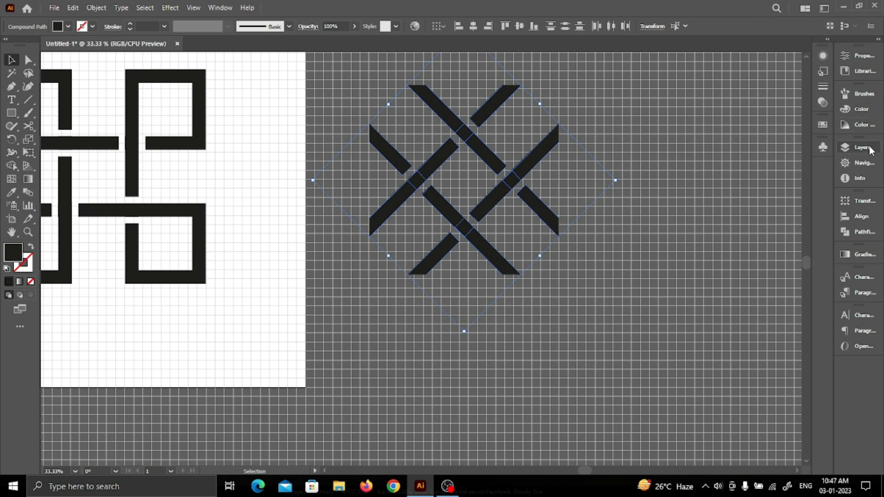
left_click(824, 127)
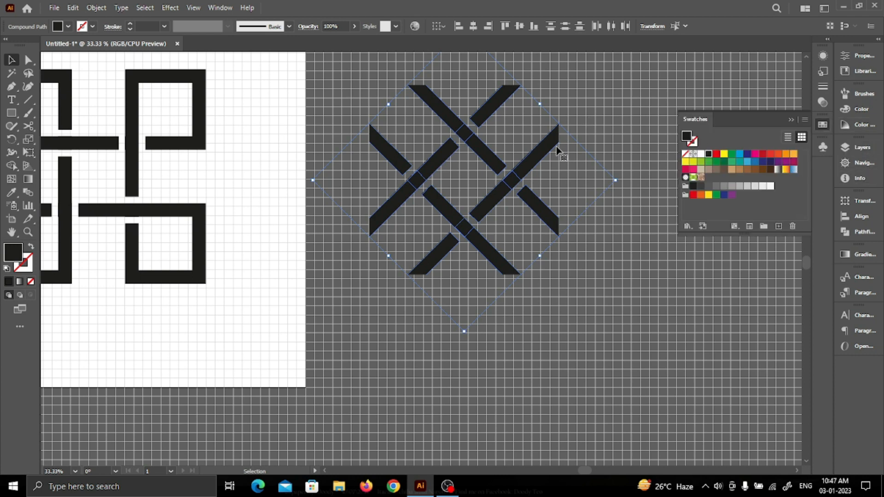
left_click_drag(548, 153, 714, 178)
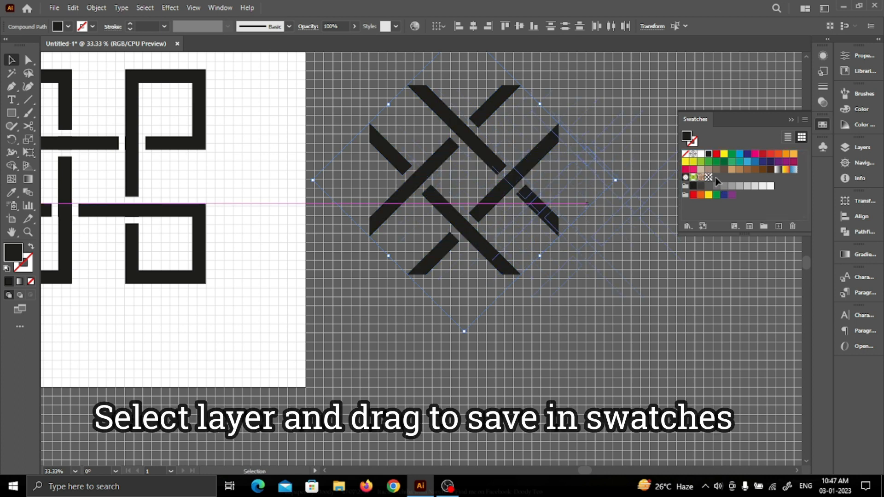
- Open the new pattern swatch for editing, set its copies to 9 x 9 and check how the tiles join
double_click(709, 176)
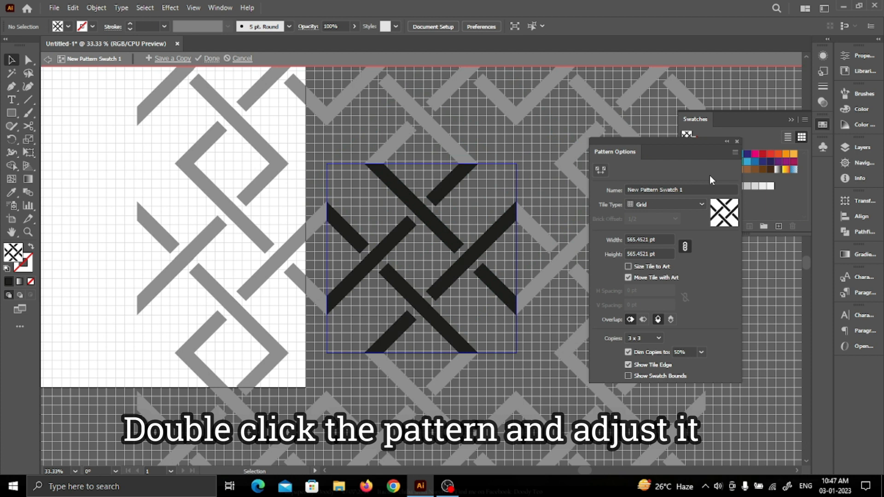
left_click_drag(733, 141, 852, 140)
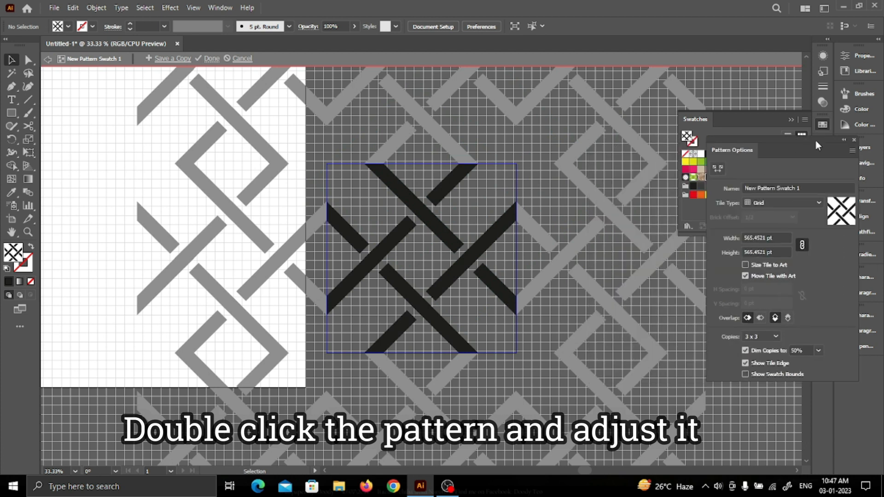
left_click(503, 221)
scroll(502, 219, "down", 1)
scroll(501, 219, "down", 1)
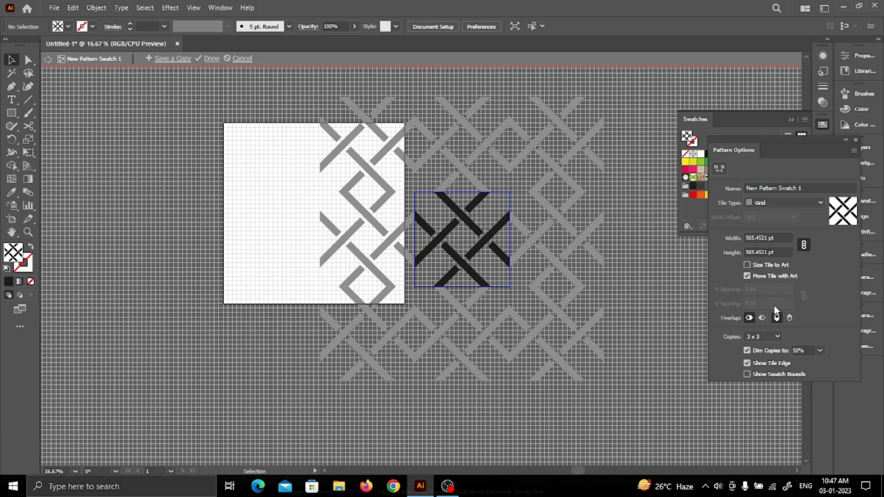
left_click(773, 337)
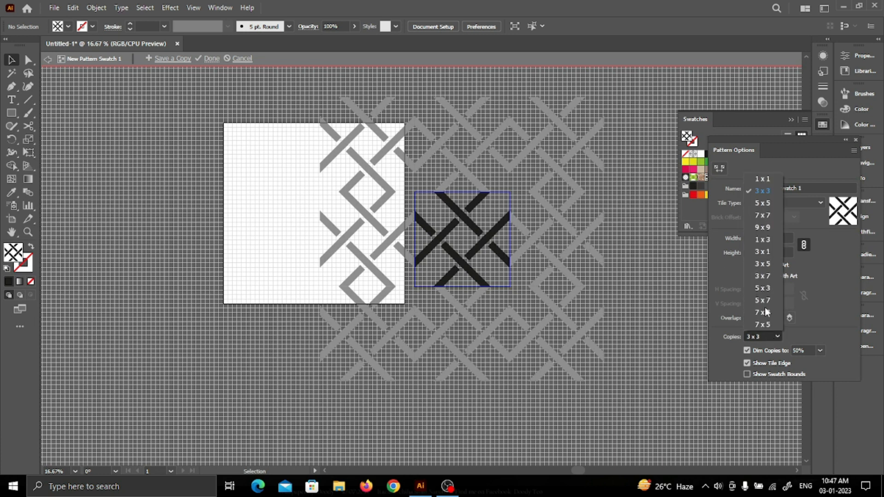
left_click(767, 228)
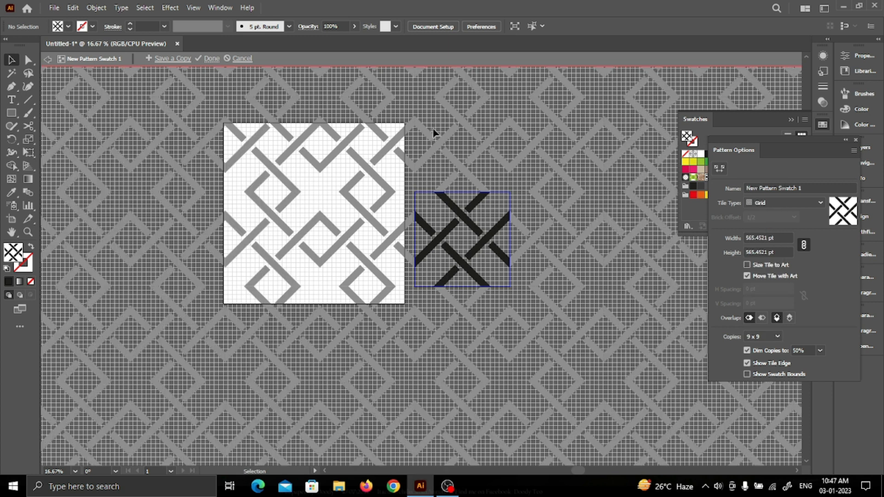
scroll(461, 224, "up", 3)
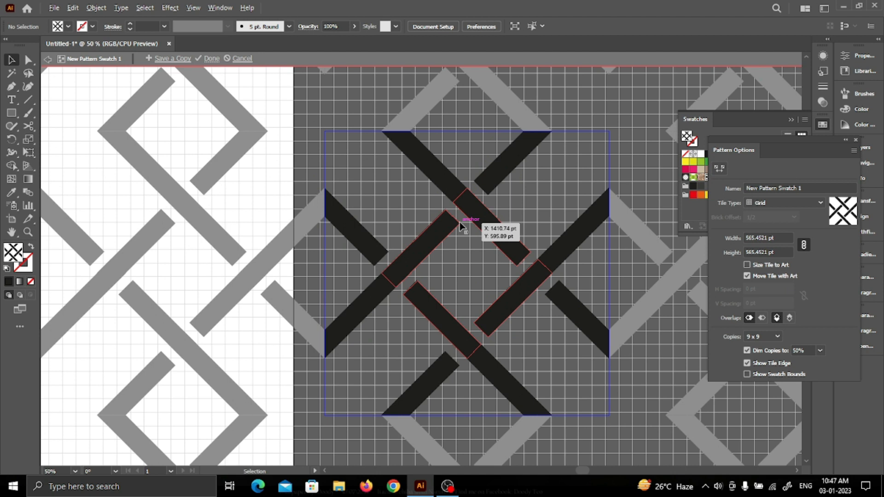
scroll(460, 226, "down", 3)
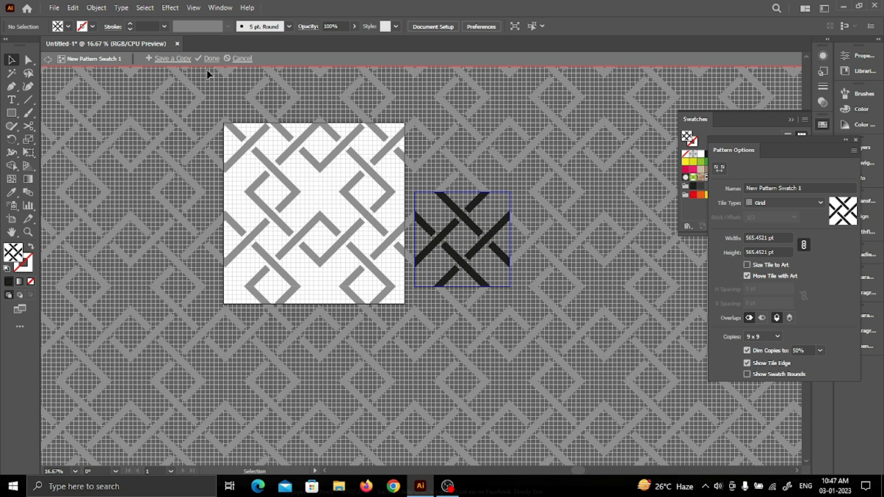
- Select all artwork in the pattern tile and recolour its fill to light blue
left_click(482, 242)
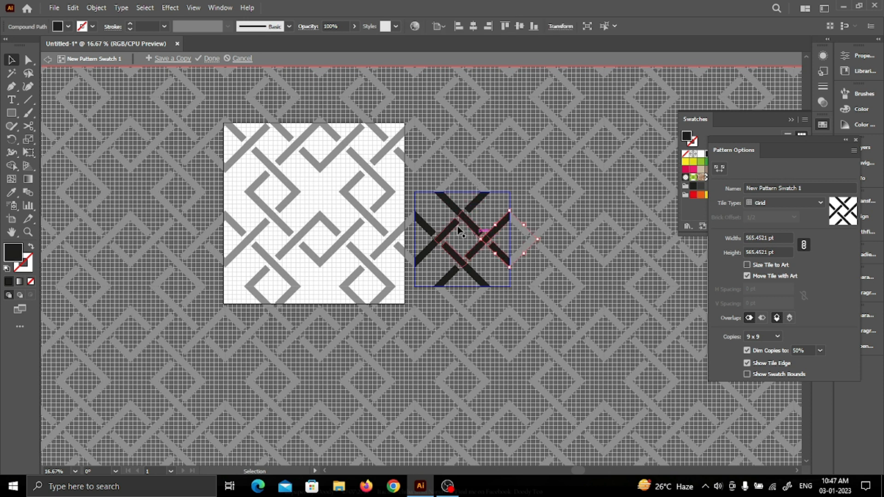
key("ctrl+a")
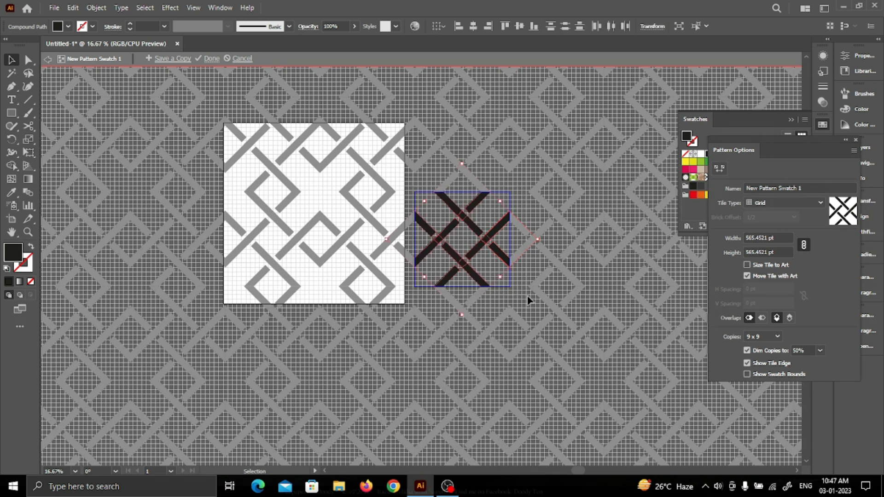
left_click_drag(848, 151, 795, 251)
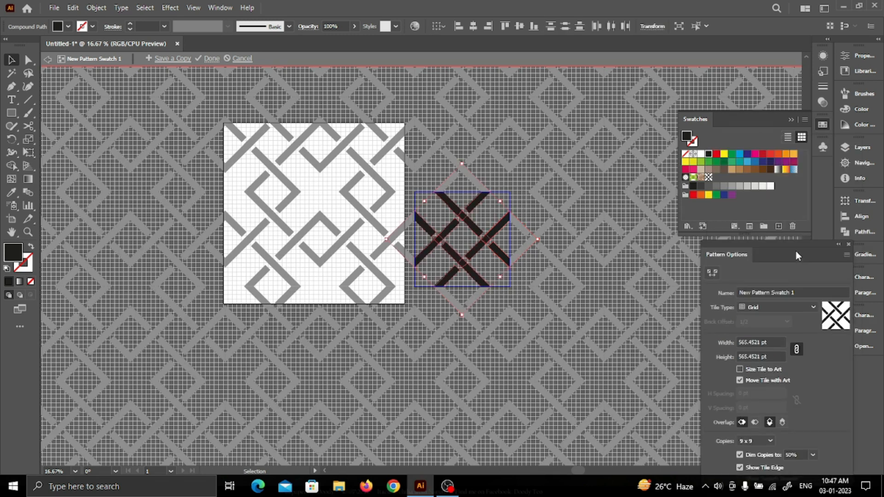
left_click(739, 155)
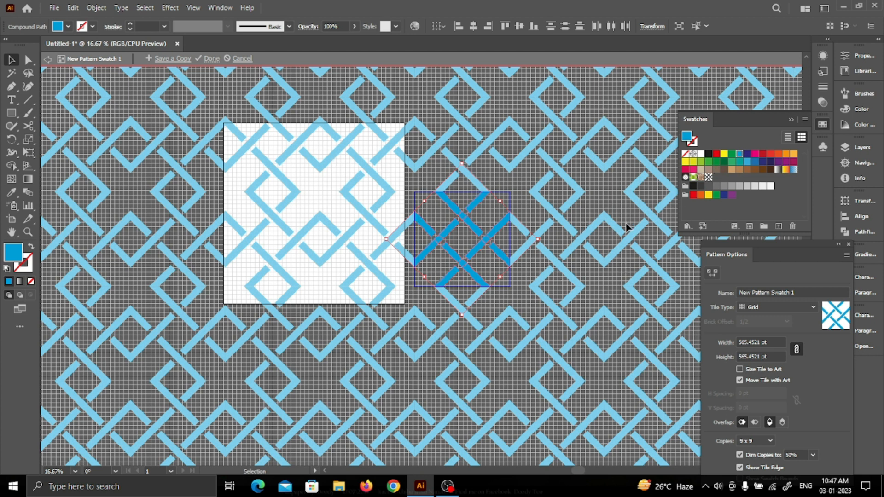
- Turn off dimming of the pattern copies and finish editing the pattern
left_click_drag(779, 246, 724, 109)
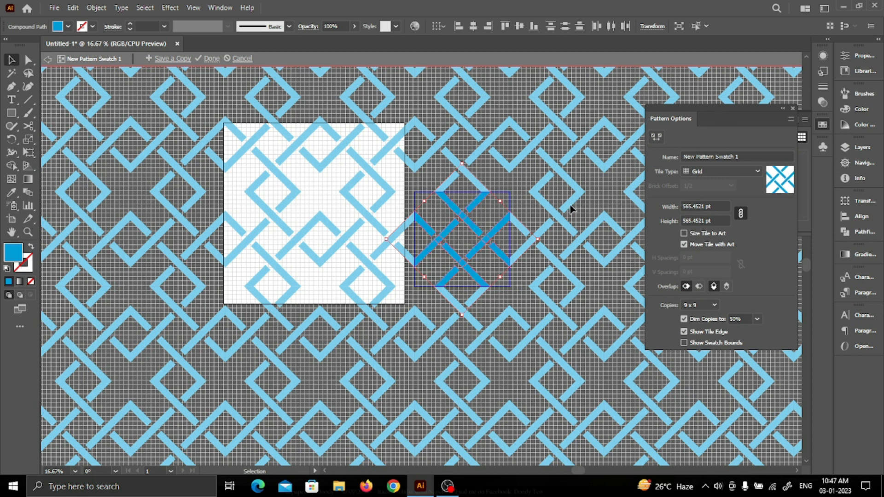
left_click(684, 319)
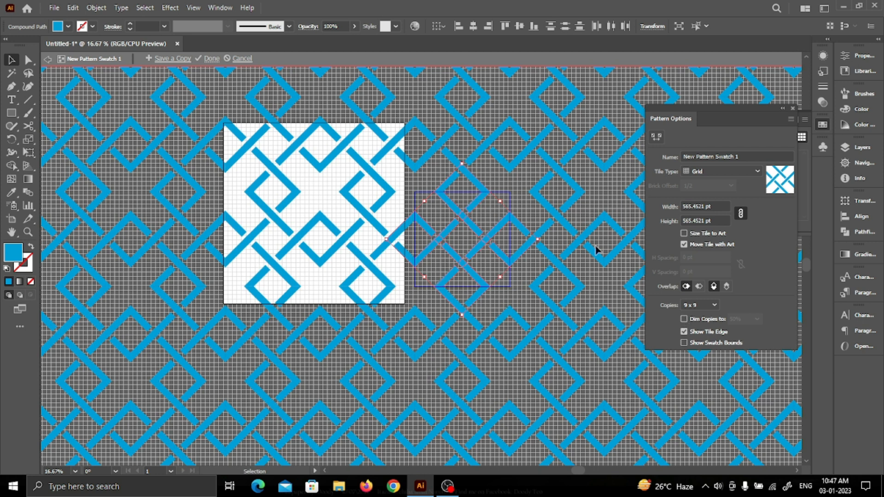
left_click(211, 59)
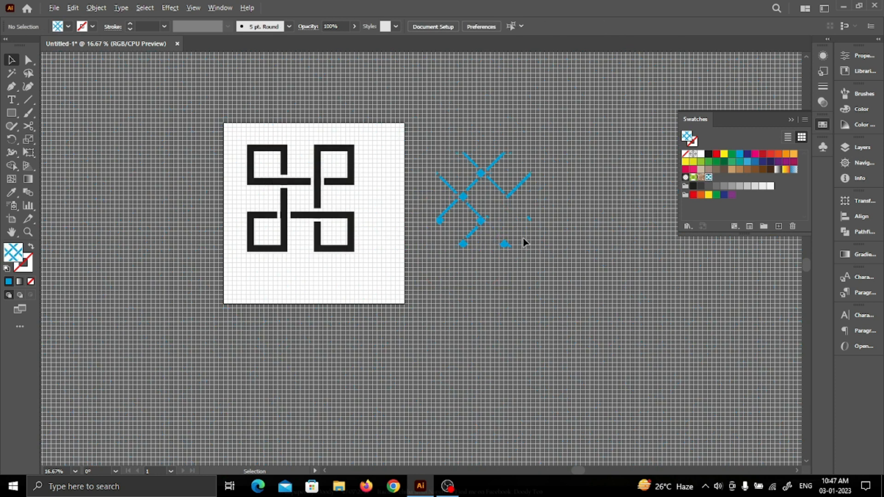
- Move the blue woven tile artwork farther away from the artboard
scroll(523, 239, "up", 4)
scroll(522, 238, "down", 3)
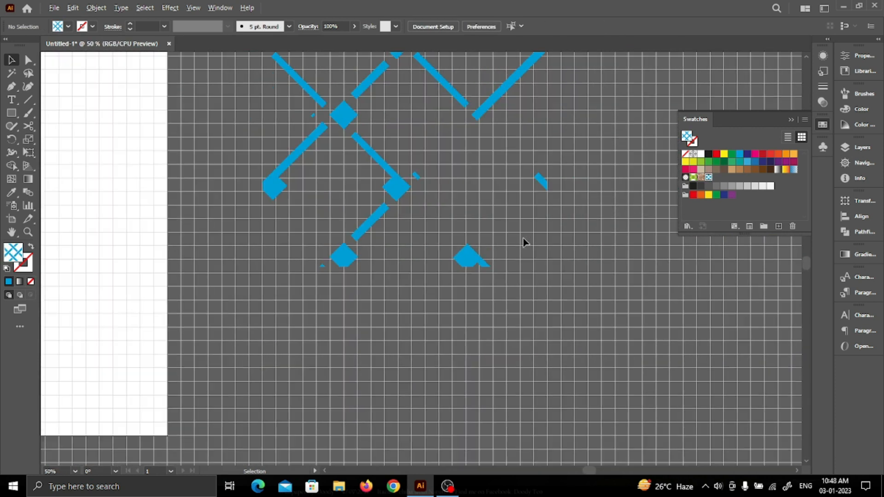
key("ctrl+a")
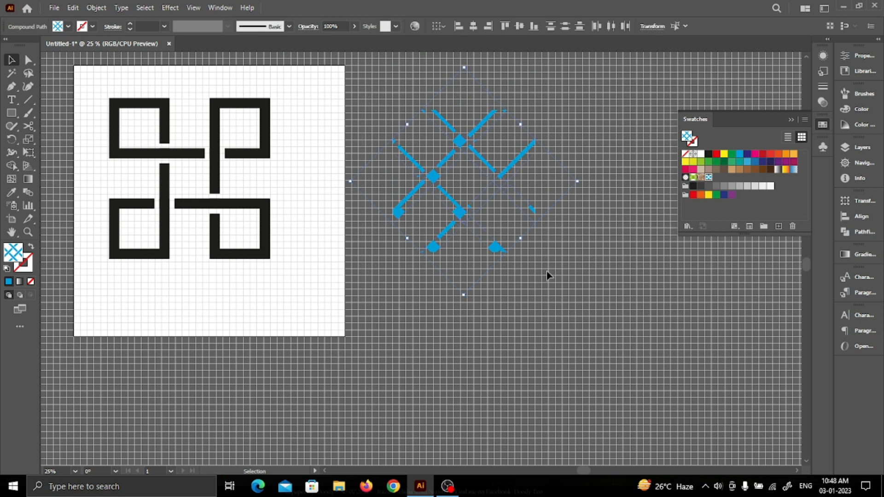
left_click_drag(513, 172, 541, 247)
key("ctrl+z")
left_click_drag(528, 180, 577, 213)
left_click_drag(539, 180, 578, 146)
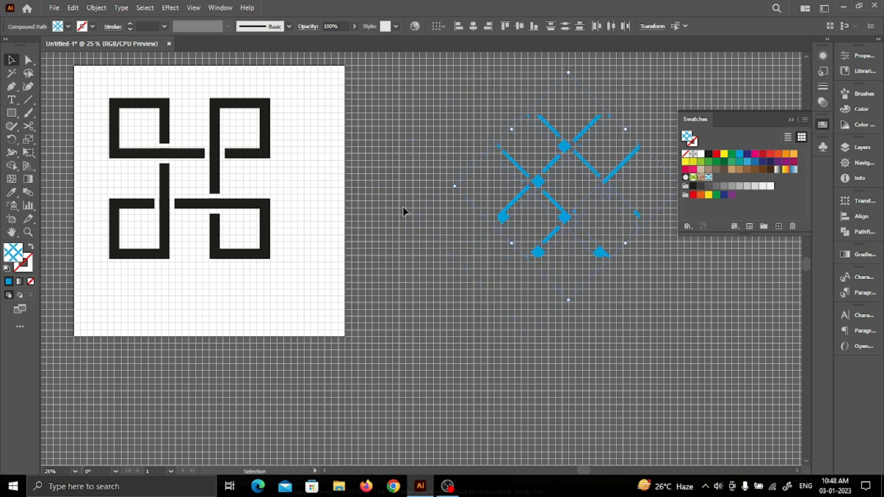
- Move the black interlaced design off the artboard onto the empty canvas to its left
left_click_drag(383, 210, 603, 257)
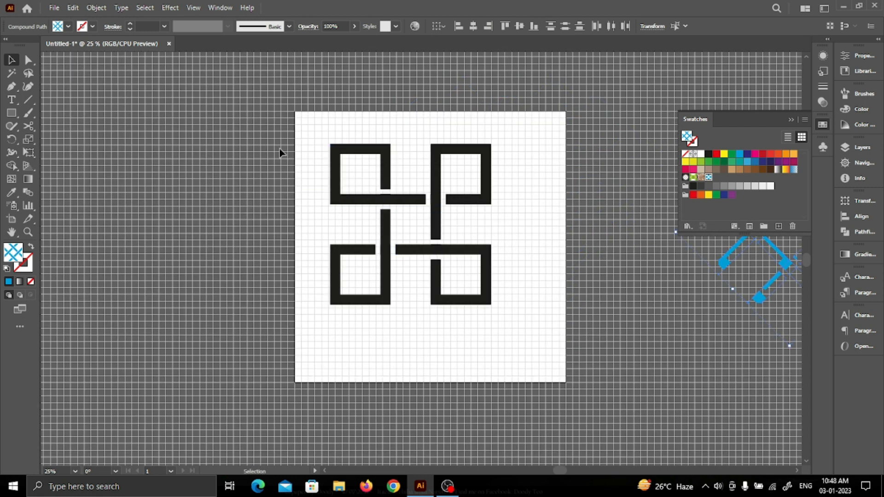
left_click(487, 296)
left_click_drag(470, 257, 196, 272)
- Draw a square covering the whole artboard and fill it with the blue woven pattern swatch
left_click(12, 113)
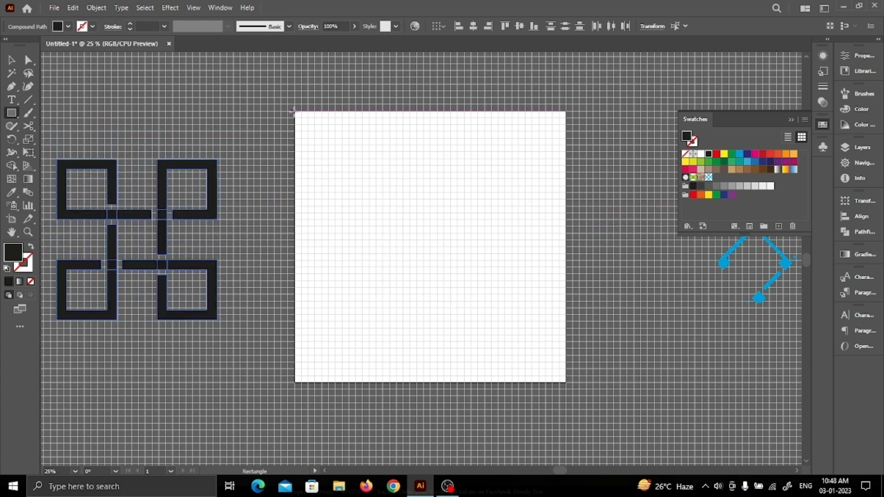
left_click_drag(295, 112, 566, 386)
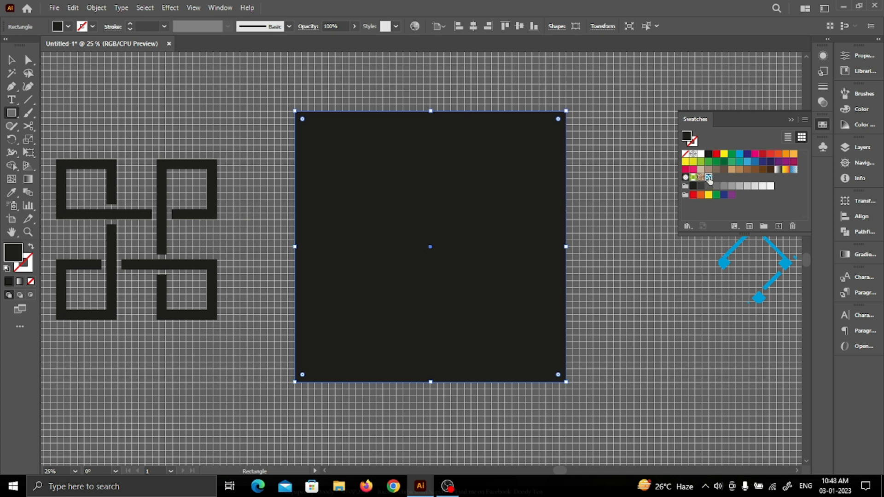
left_click(709, 178)
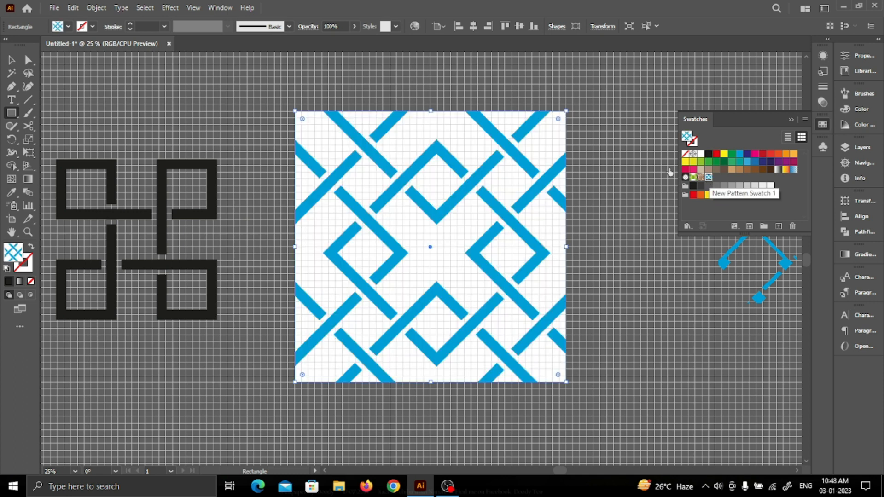
- Open the Scale options for the patterned square and limit scaling to patterns, excluding objects, strokes and effects, and corners
left_click(11, 60)
right_click(491, 251)
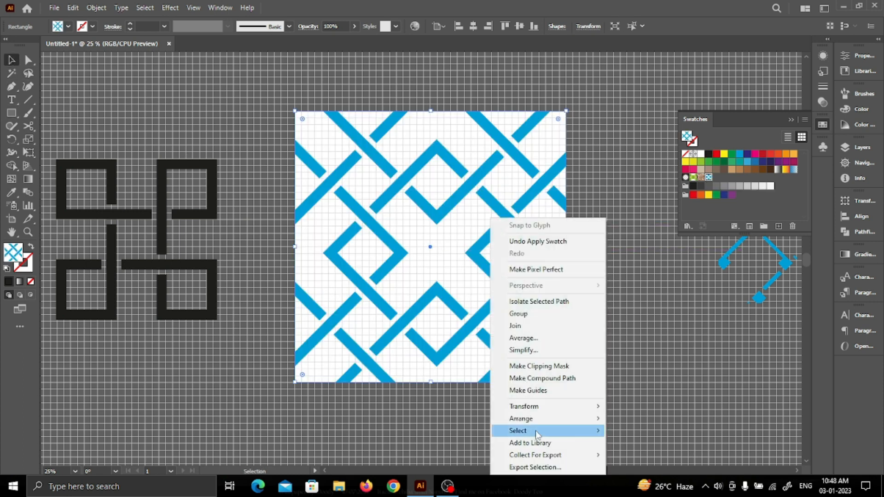
right_click(393, 105)
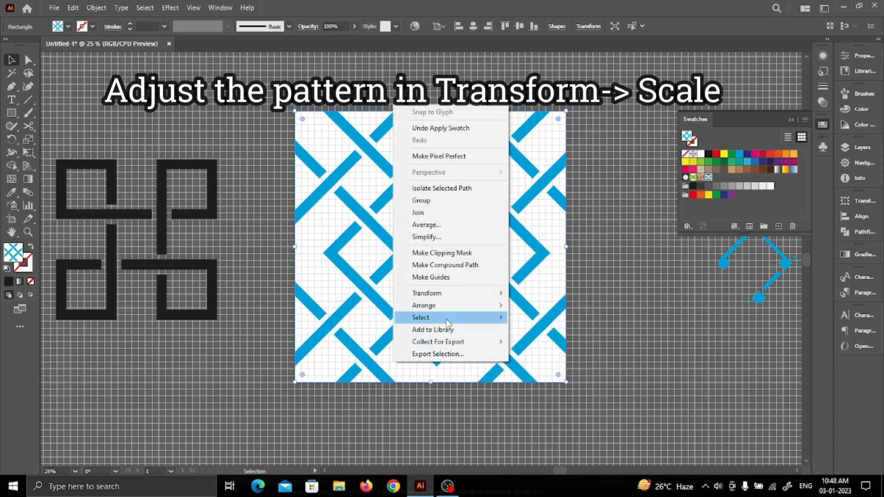
mouse_move(478, 293)
left_click(534, 345)
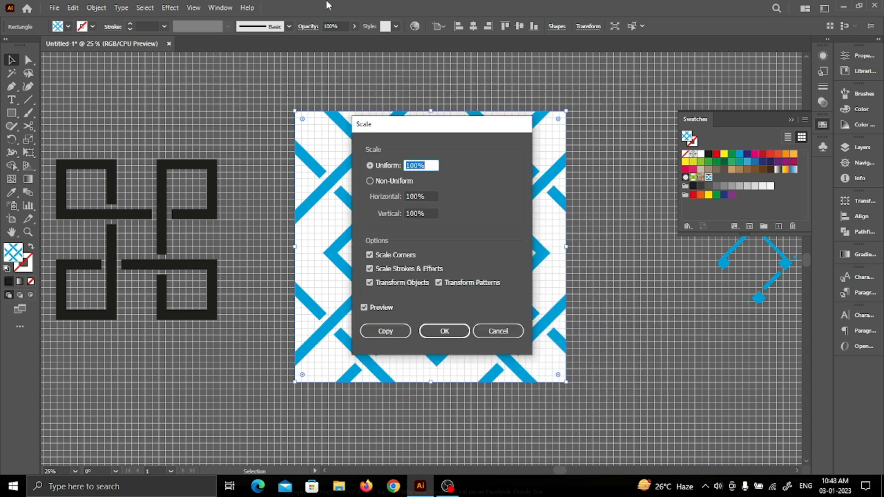
left_click(381, 285)
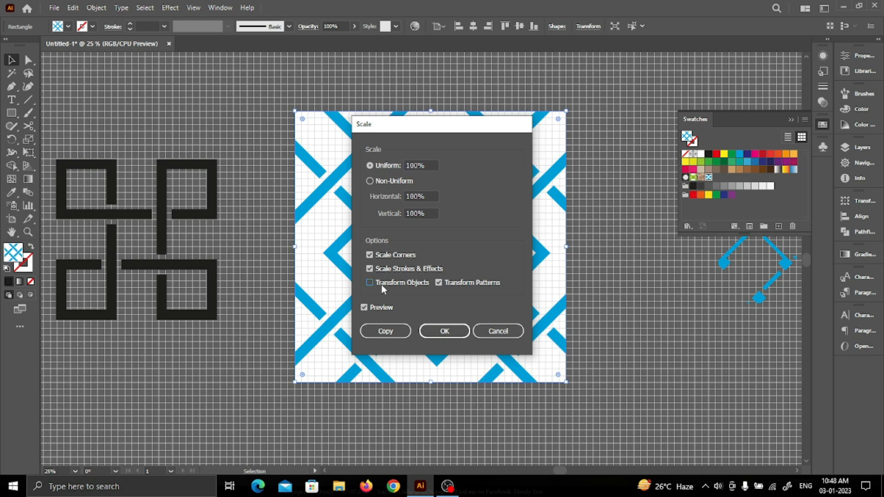
left_click(380, 269)
left_click(380, 257)
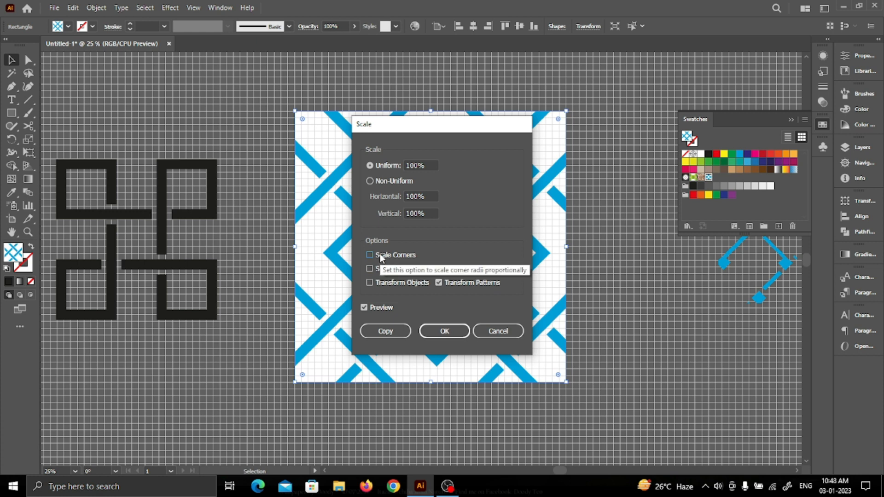
- Scale the square's pattern uniformly to 20%, apply it and deselect the square
double_click(424, 165)
type("92")
key("Down")
key("Down")
key("Down")
key("Down")
left_click_drag(454, 125, 208, 121)
key("Down")
key("Down")
key("Down")
key("Down")
key("Down")
key("Down")
key("Down")
key("Down")
key("Down")
key("Down")
key("Down")
key("Down")
key("Down")
key("Down")
key("Down")
key("Down")
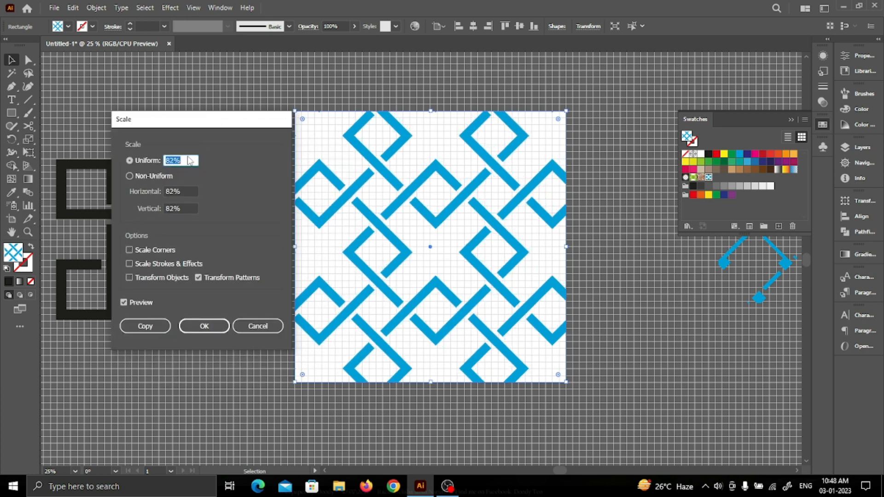
key("Down")
key("Down")
key("Down")
key("Down")
key("Down")
key("Down")
key("Down")
key("Down")
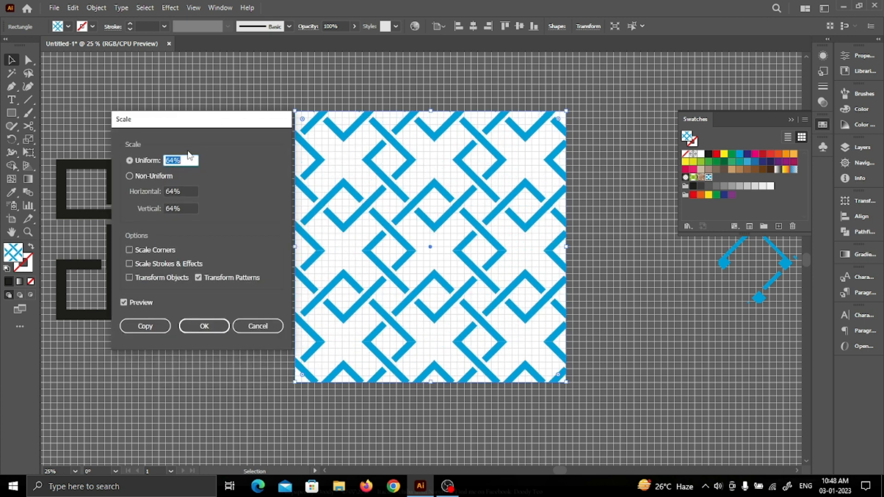
key("Down")
key("Down")
key("Down")
key("Down")
key("Down")
key("Down")
key("Down")
key("Down")
key("Down")
key("Down")
key("Down")
key("Down")
key("Down")
key("Down")
key("Down")
key("Down")
key("Down")
key("Down")
key("Down")
key("Down")
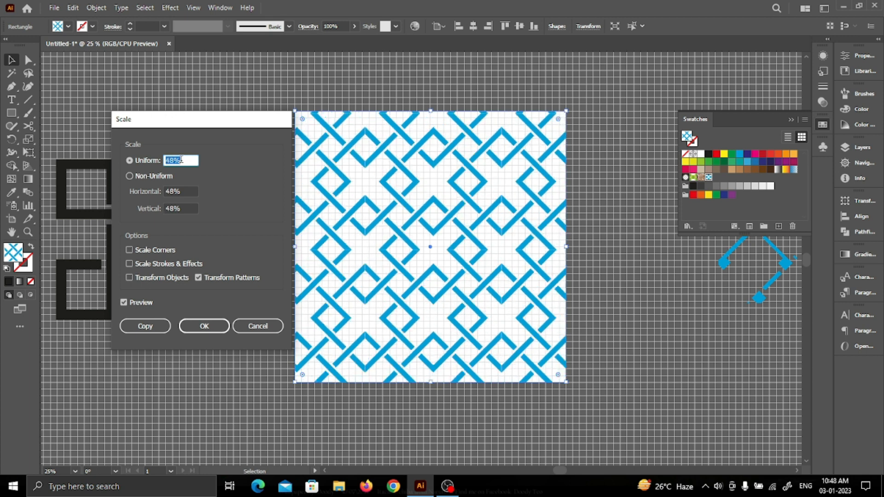
key("Down")
key("Down")
key("Down")
key("Down")
key("Down")
key("Down")
key("Down")
key("Down")
key("Down")
key("Down")
key("Down")
key("Down")
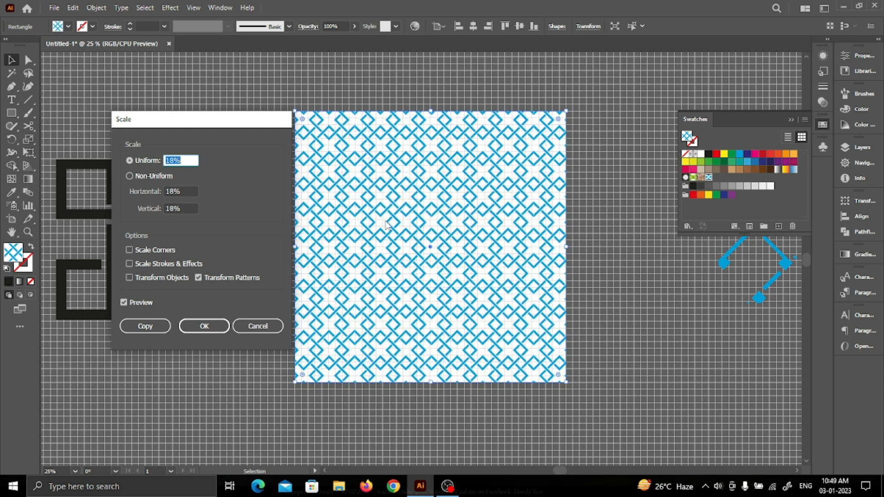
key("Up")
key("Up")
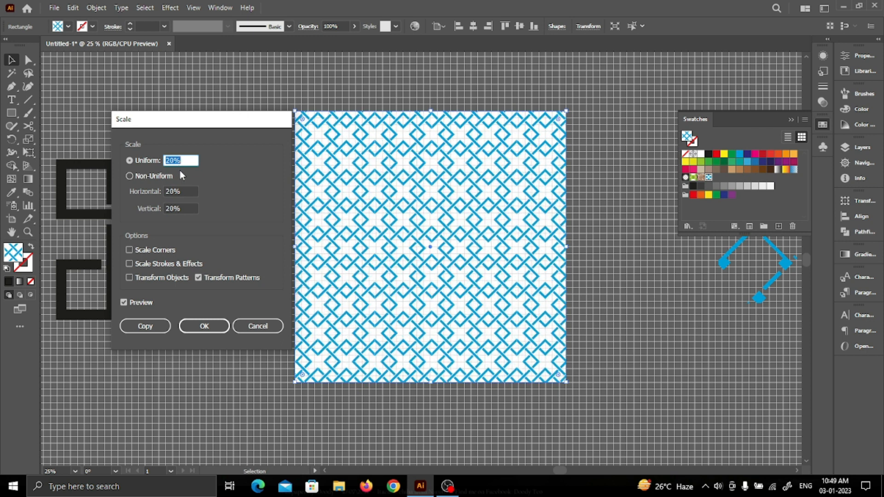
left_click(203, 327)
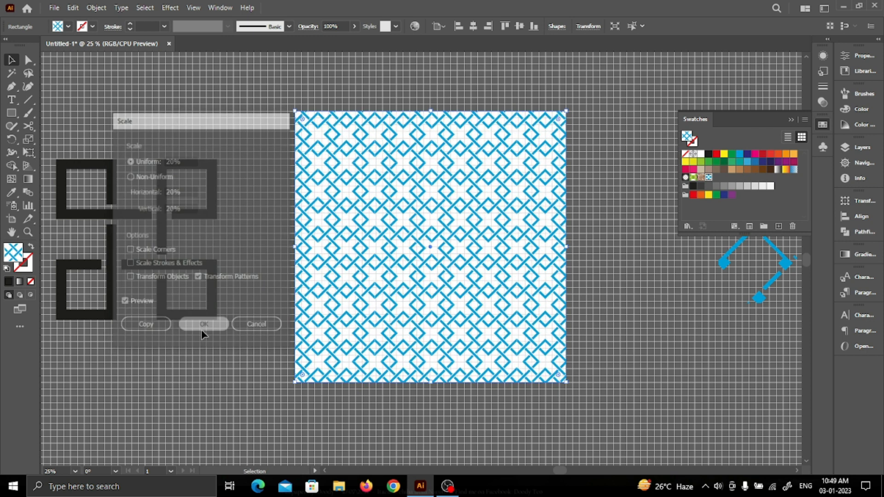
key("ctrl+shift+a")
scroll(454, 249, "up", 1)
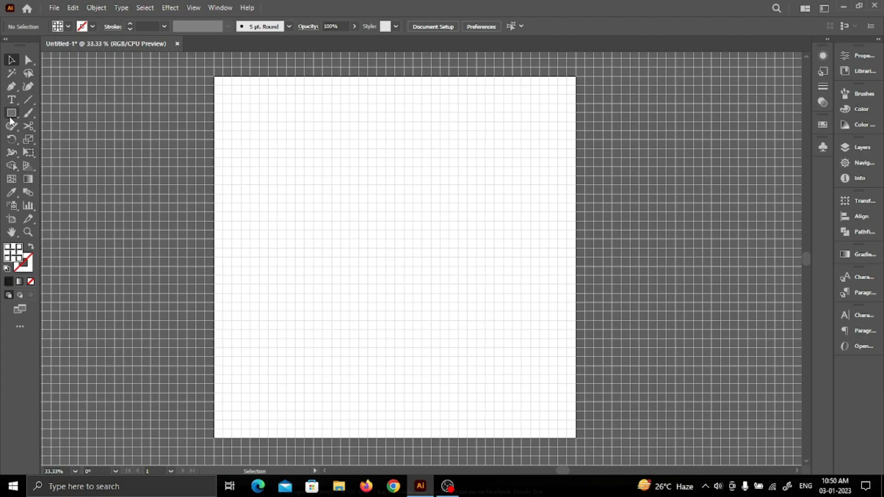
- Create a 200 x 200 pt circle on the upper part of the empty artboard with the Ellipse tool
left_click(11, 115)
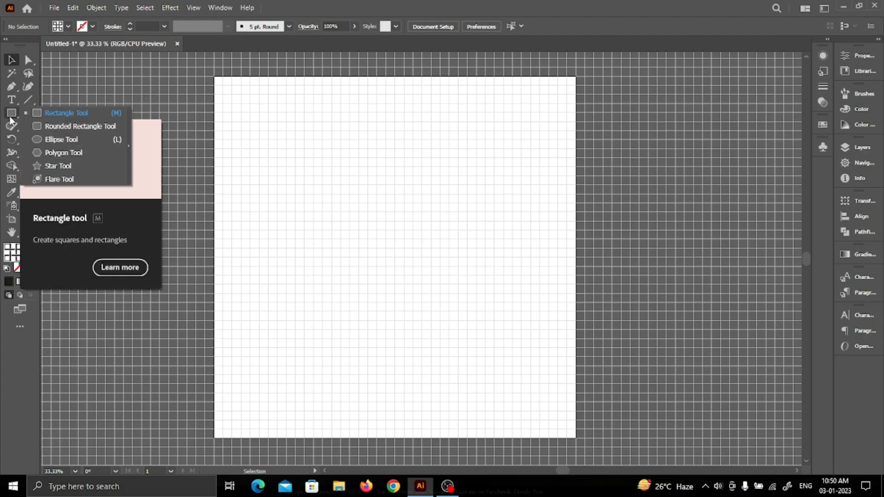
key("l")
left_click(369, 173)
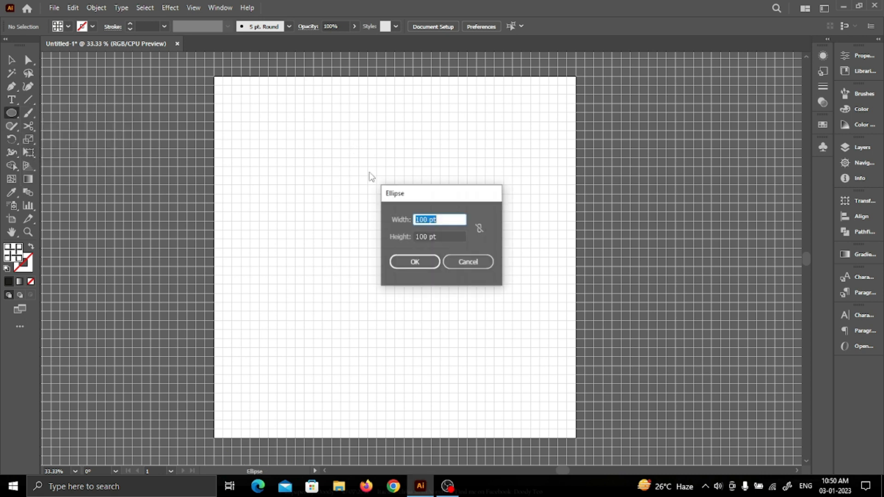
left_click(420, 220)
left_click_drag(420, 219, 408, 234)
type("2")
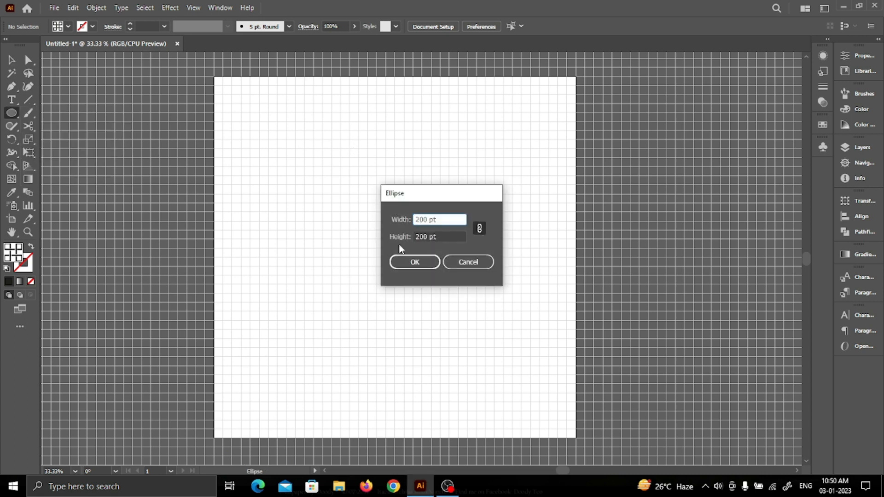
left_click(419, 260)
- Replace the circle's pattern fill with no fill and give it a black 20 pt stroke
left_click(68, 26)
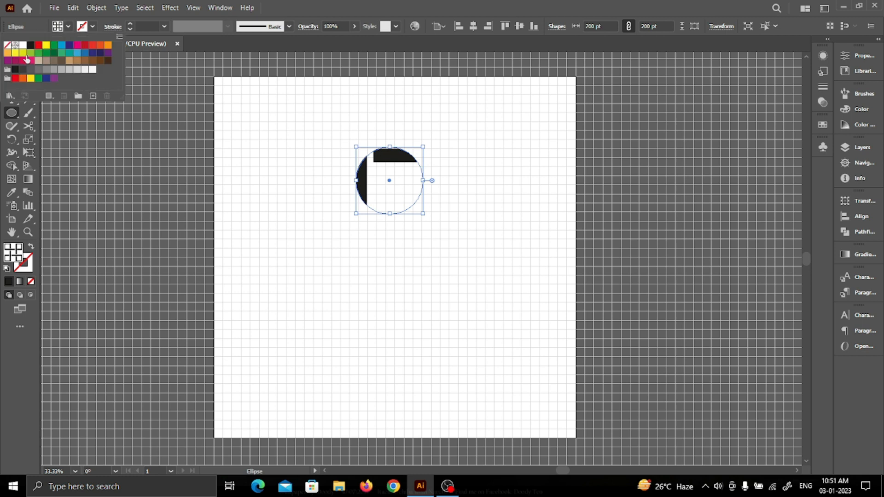
left_click(32, 45)
left_click(68, 26)
left_click(31, 246)
left_click(141, 26)
type("10pt")
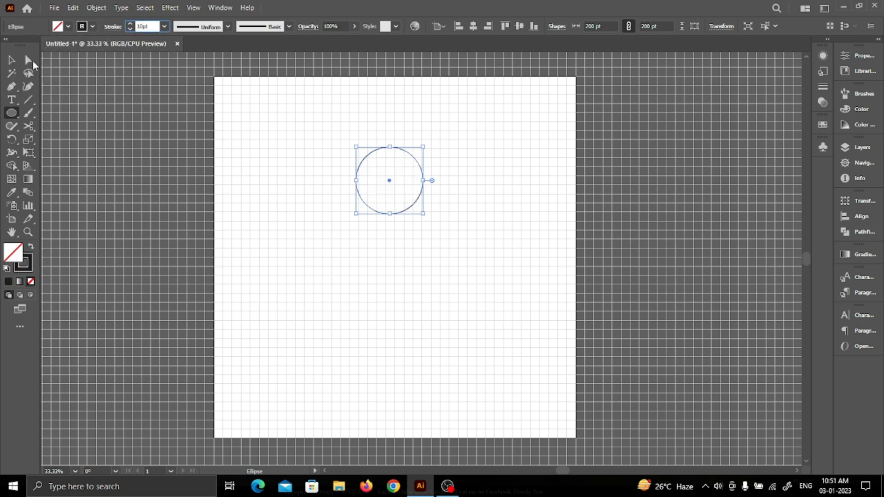
left_click(14, 64)
scroll(142, 25, "up", 10)
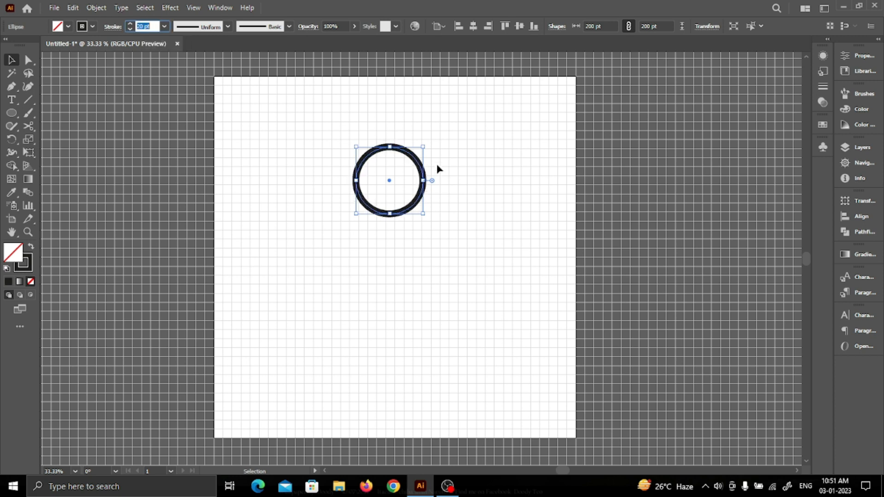
- Rotate the circle 45 degrees, reduce its stroke to 15 pt and deselect it
left_click_drag(437, 150, 445, 189)
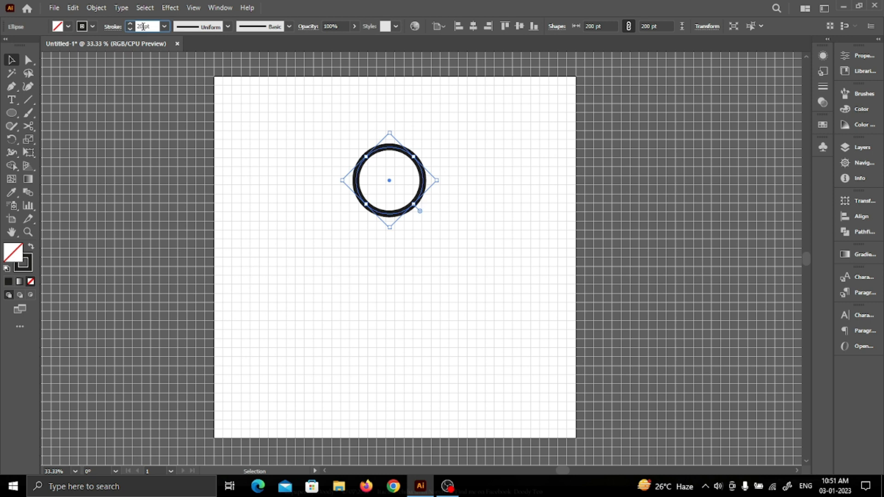
scroll(143, 27, "down", 5)
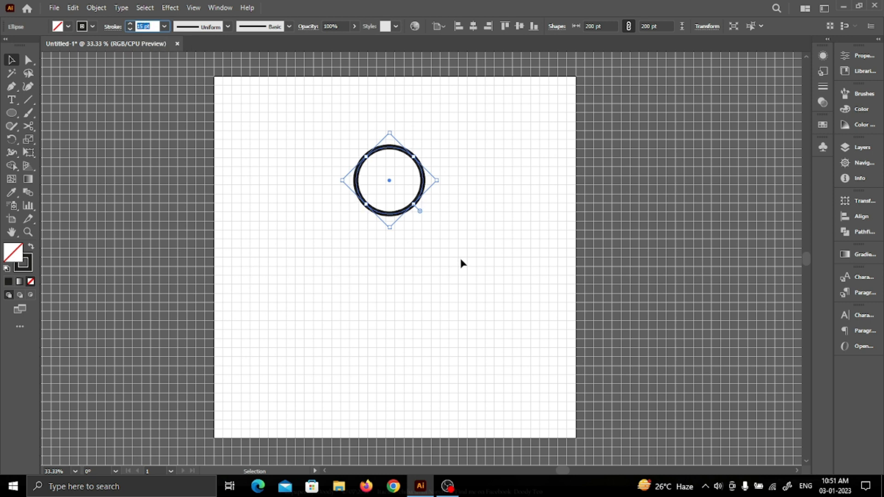
left_click(462, 263)
- Make three copies of the circle by 90-degree rotations about a point just below it, and turn all four into a two-by-two arrangement
left_click(407, 214)
key("r")
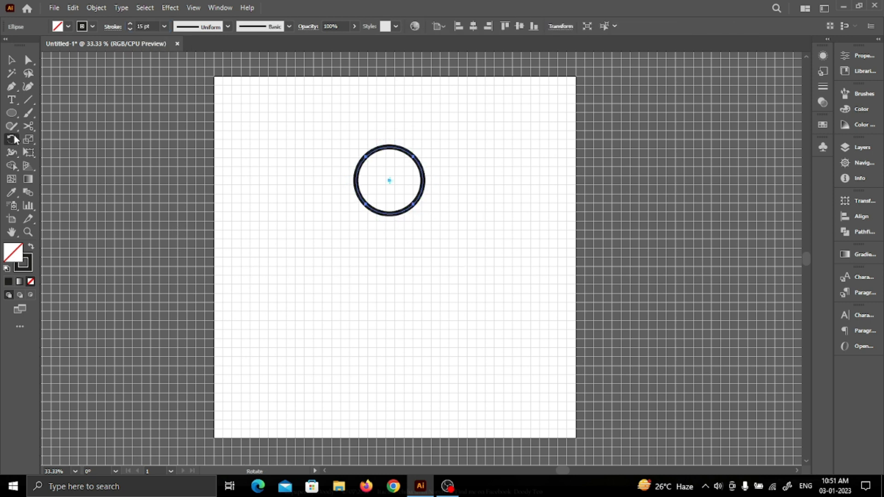
scroll(378, 244, "up", 2)
scroll(414, 208, "down", 1)
scroll(417, 251, "up", 2)
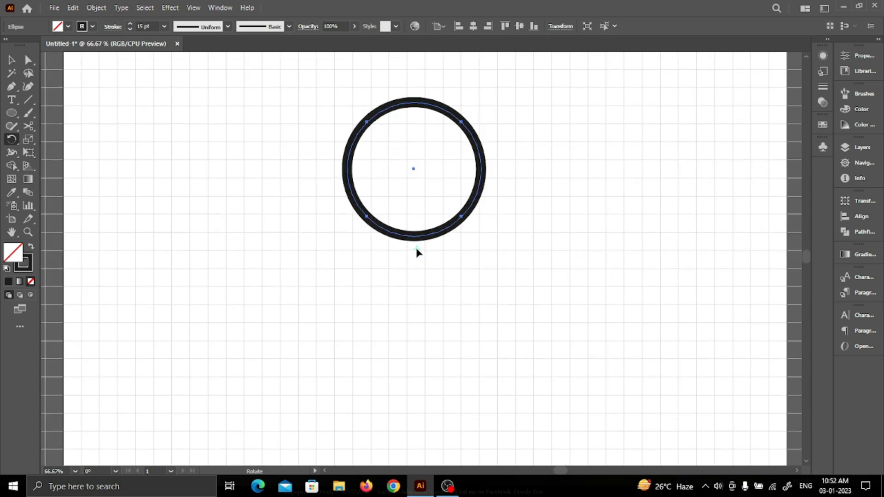
key("Return")
type("90")
left_click(653, 249)
key("v")
key("ctrl+d")
key("ctrl+d")
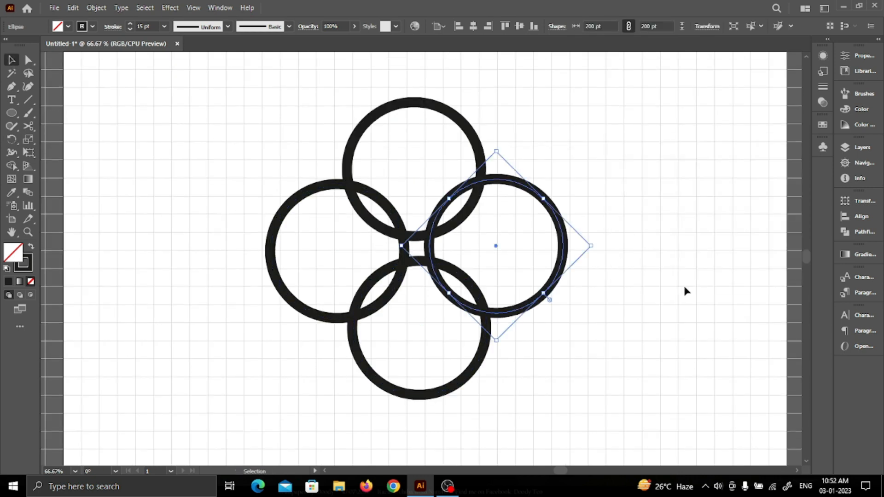
scroll(506, 161, "down", 1)
left_click_drag(246, 98, 468, 435)
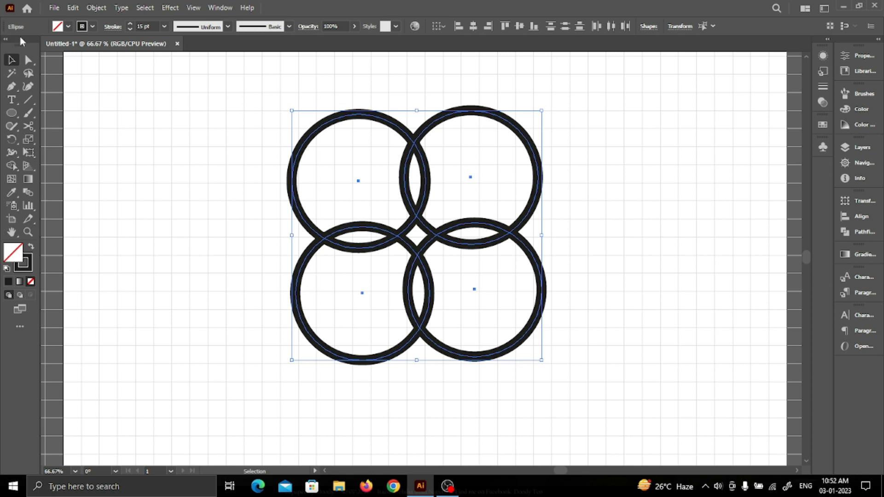
- Delete the outer segments of the four circles with Direct Selection, leaving only the arcs that cross around the centre
left_click(28, 60)
left_click_drag(251, 114, 303, 211)
key("Delete")
left_click_drag(325, 99, 373, 143)
key("Delete")
left_click_drag(445, 88, 558, 193)
key("Delete")
key("Delete")
left_click_drag(521, 217, 577, 342)
key("Delete")
left_click_drag(469, 330, 500, 397)
key("Delete")
left_click_drag(235, 288, 363, 369)
key("Delete")
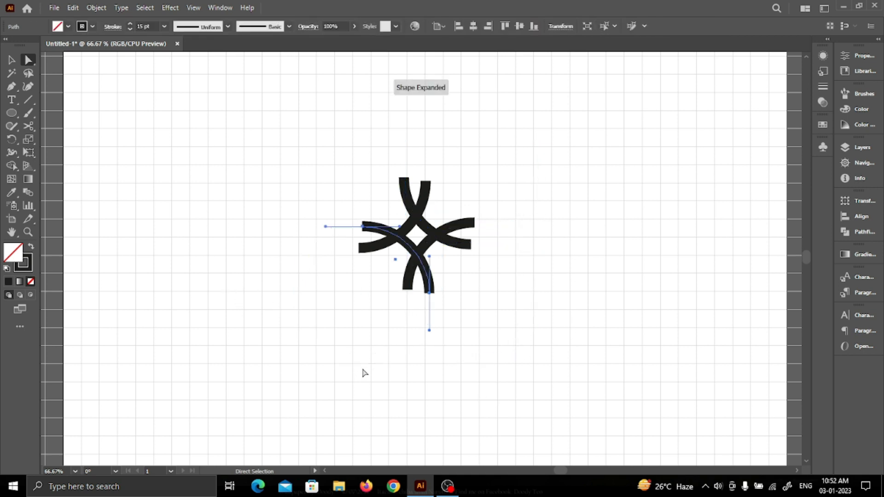
- Place a duplicate of the crossing arc motif near the artboard's right edge and deselect it
left_click(555, 324)
scroll(553, 325, "down", 1)
scroll(554, 324, "down", 1)
scroll(553, 324, "up", 1)
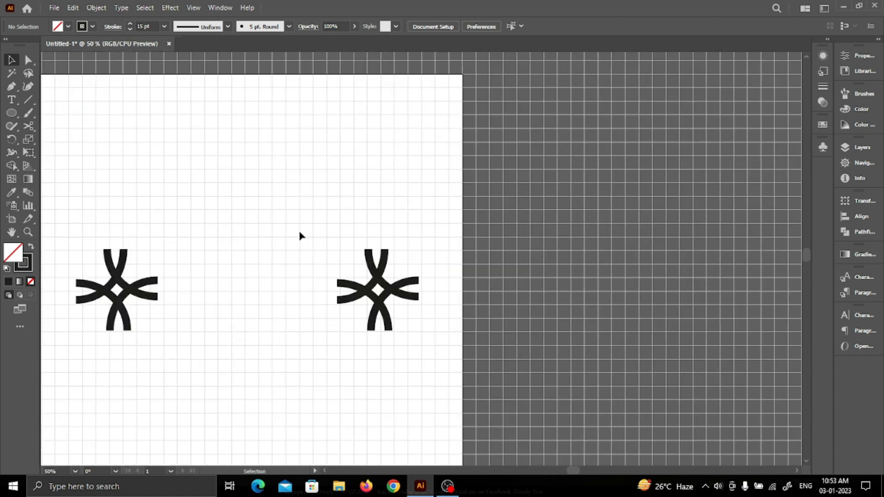
- Expand the strokes of the duplicate arc motif into filled shapes
left_click(389, 272)
left_click(97, 8)
mouse_move(109, 270)
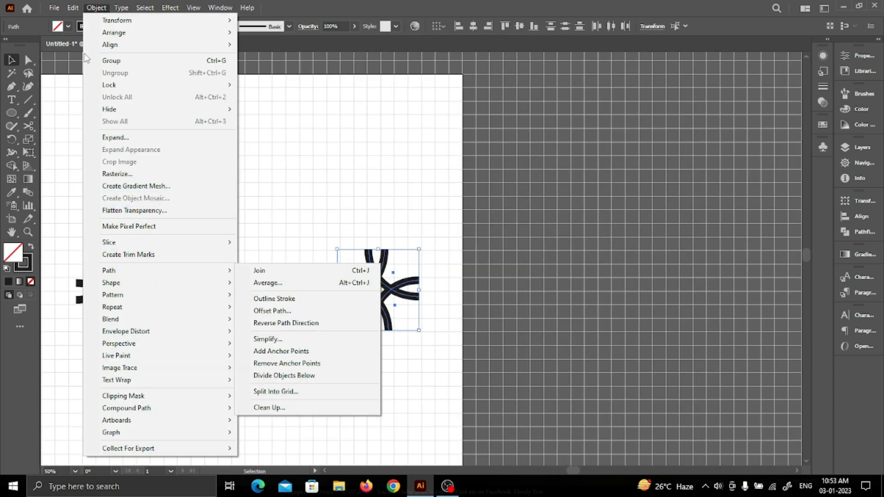
left_click(115, 137)
left_click(562, 308)
- Apply a previewed Offset Path with miter joins and a miter limit of 4 to the expanded motif
left_click(96, 7)
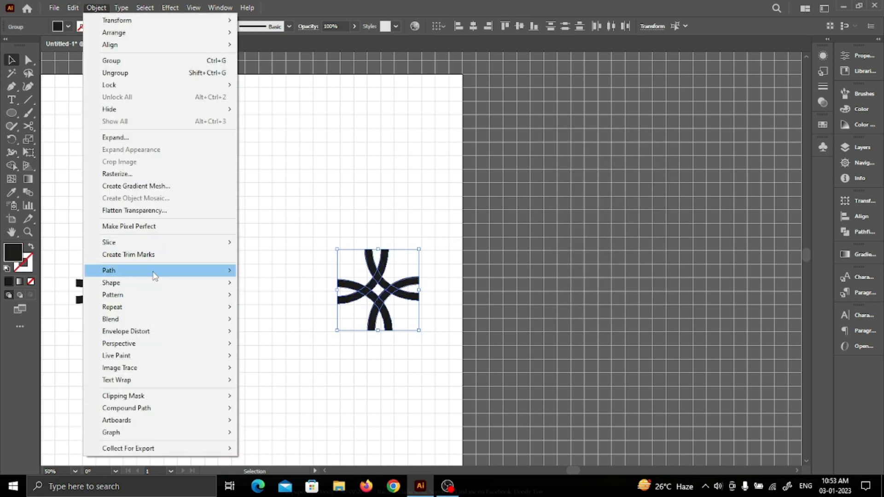
mouse_move(154, 275)
left_click(258, 306)
key("Up")
key("Up")
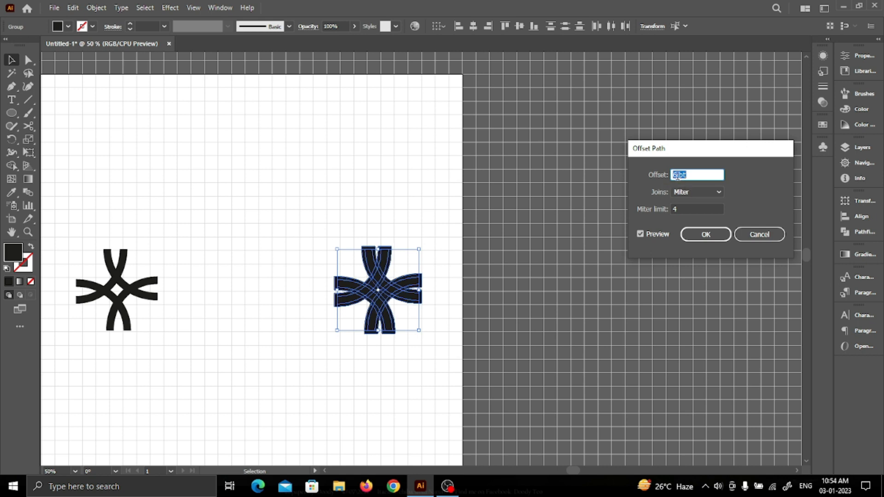
left_click(704, 239)
- Remove the offset slivers beside the crossings with Shape Builder so the strands weave over and under each other
key("shift+m")
scroll(411, 332, "up", 2)
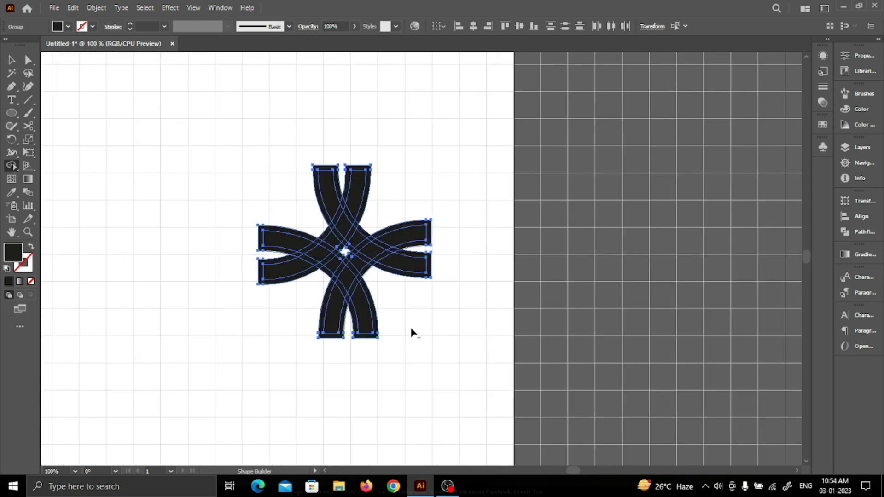
left_click_drag(346, 204, 343, 232)
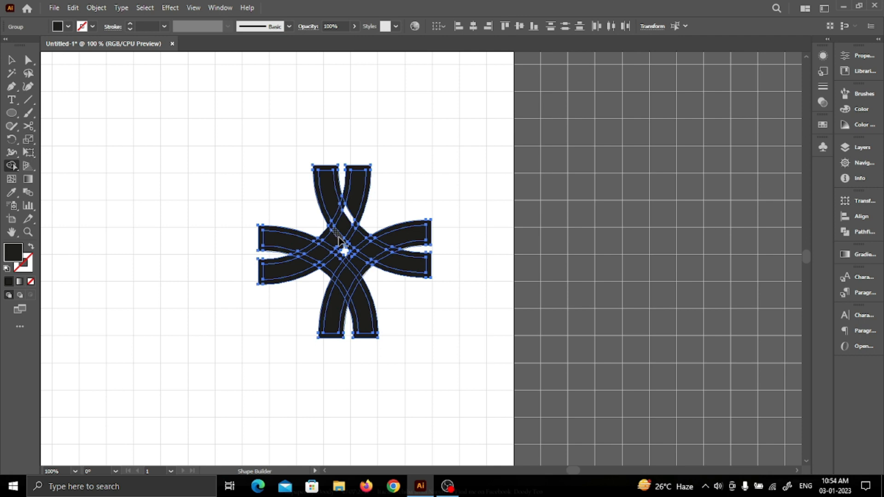
scroll(350, 237, "up", 1)
left_click(368, 250)
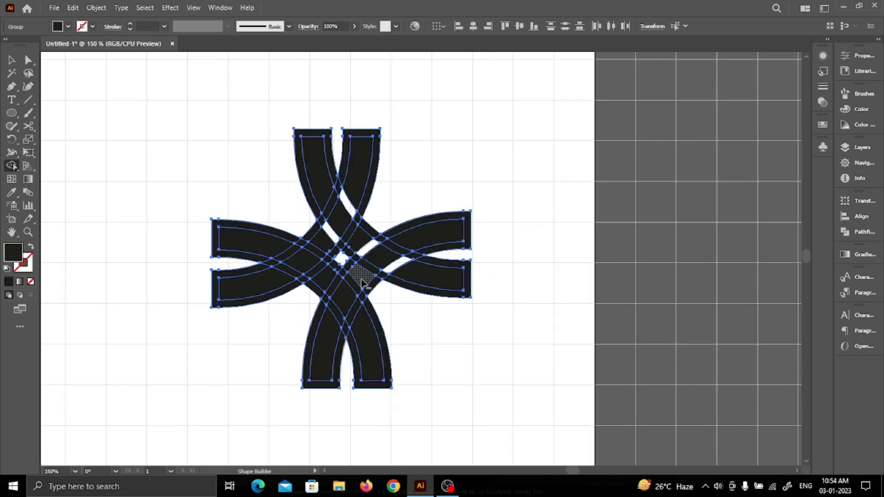
left_click(335, 312, "alt")
left_click(313, 270, "alt")
left_click(289, 252, "alt")
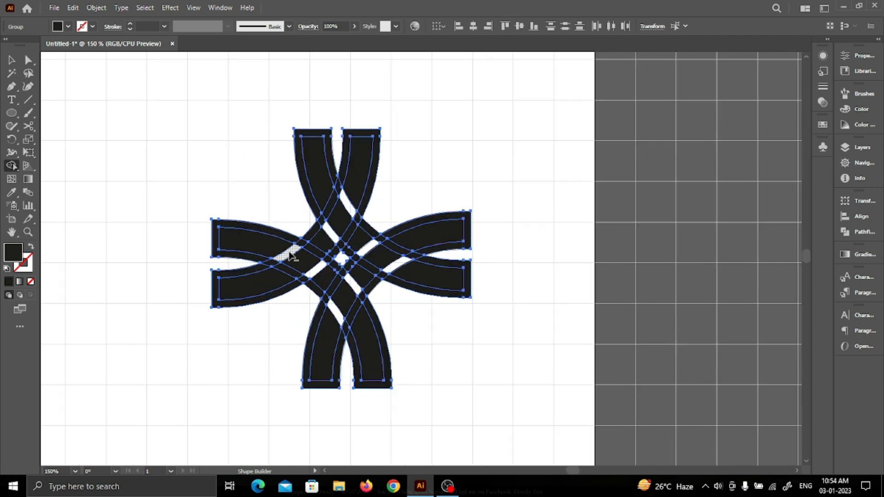
- Ungroup the woven motif and delete its outer offset shapes
key("v")
left_click(510, 256)
left_click_drag(193, 130, 479, 380)
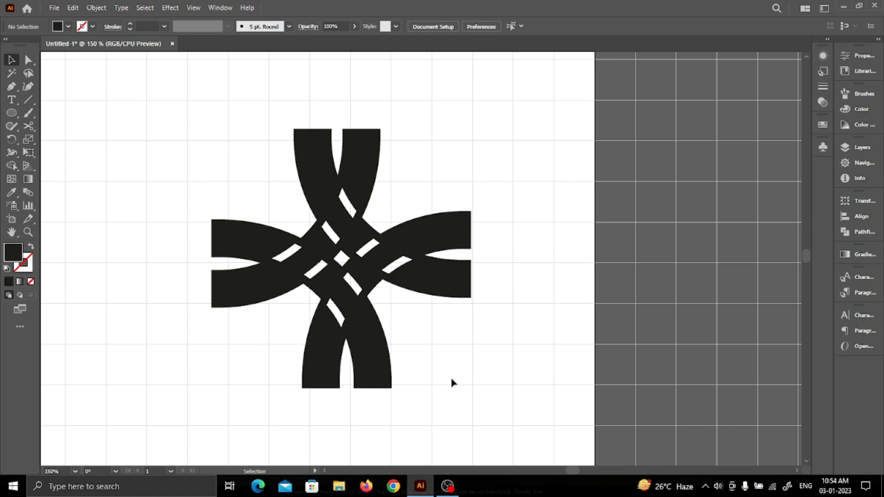
right_click(438, 283)
left_click(469, 378)
left_click(511, 300)
left_click(458, 302)
left_click(456, 299, "shift")
left_click(247, 225, "shift")
left_click(246, 306, "shift")
key("Delete")
- Save the finished woven arc motif as a pattern swatch and deselect it
scroll(479, 372, "down", 1)
left_click_drag(218, 180, 510, 421)
left_click(822, 124)
left_click_drag(460, 283, 735, 185)
left_click(512, 276)
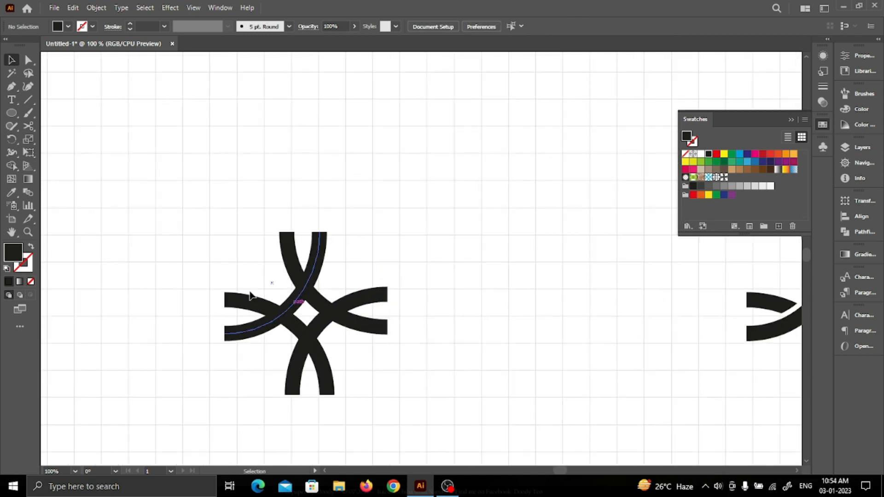
- Add the uncut arc motif to the swatches as another pattern and deselect it
left_click(343, 317)
left_click_drag(499, 277, 341, 314)
left_click_drag(174, 244, 463, 463)
left_click_drag(342, 316, 735, 181)
left_click(563, 346)
- Clear all artwork from the artboard and make the woven arc pattern swatch the active fill
scroll(563, 346, "down", 5)
key("ctrl+a")
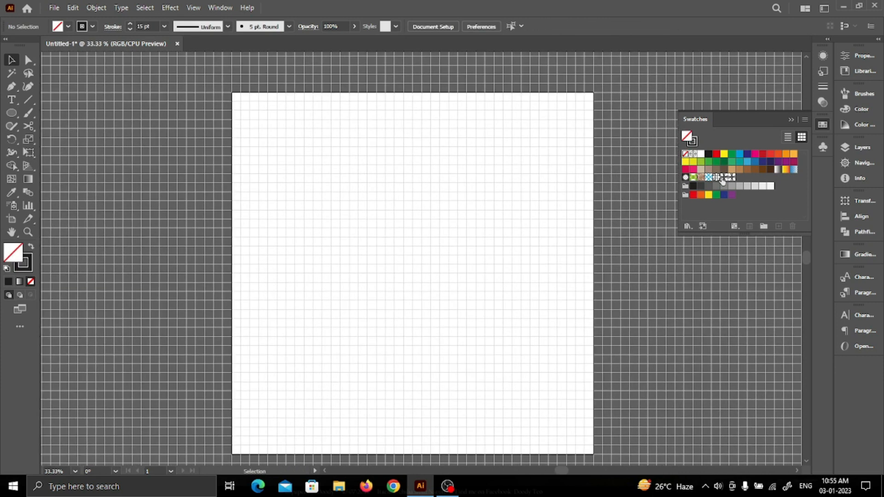
double_click(724, 177)
left_click(212, 59)
- Draw a pattern-filled square covering the whole artboard with the Rectangle tool, remove its stroke and deselect it
left_click_drag(11, 113, 57, 115)
left_click_drag(287, 140, 556, 409)
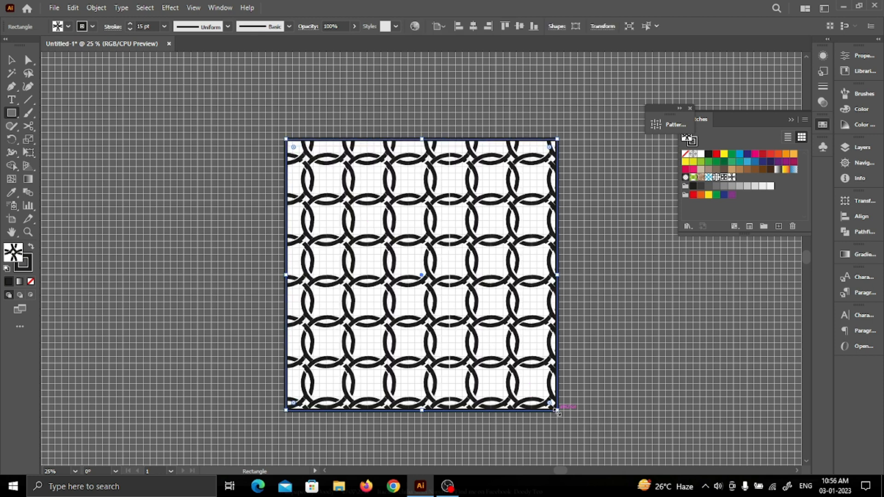
left_click(28, 267)
left_click(30, 281)
left_click(11, 60)
left_click(135, 173)
scroll(174, 231, "down", 4)
left_click_drag(200, 272, 349, 276)
scroll(338, 271, "up", 3)
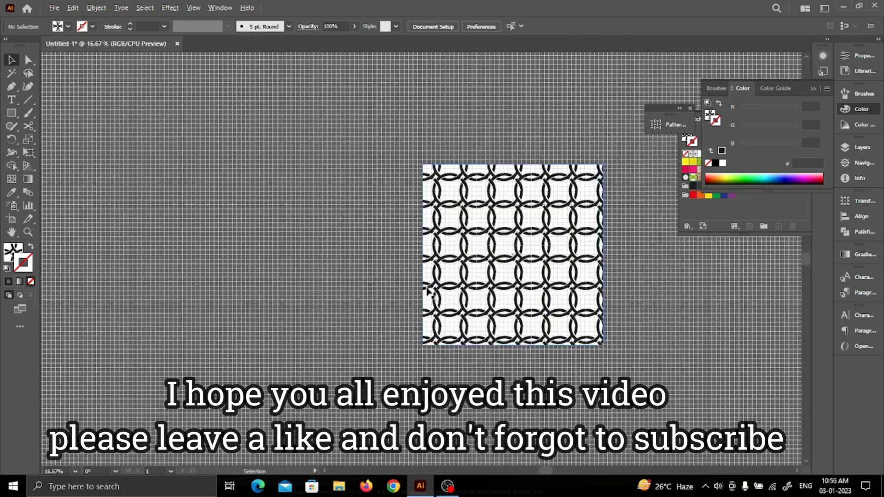
left_click_drag(426, 291, 369, 296)
left_click(483, 261)
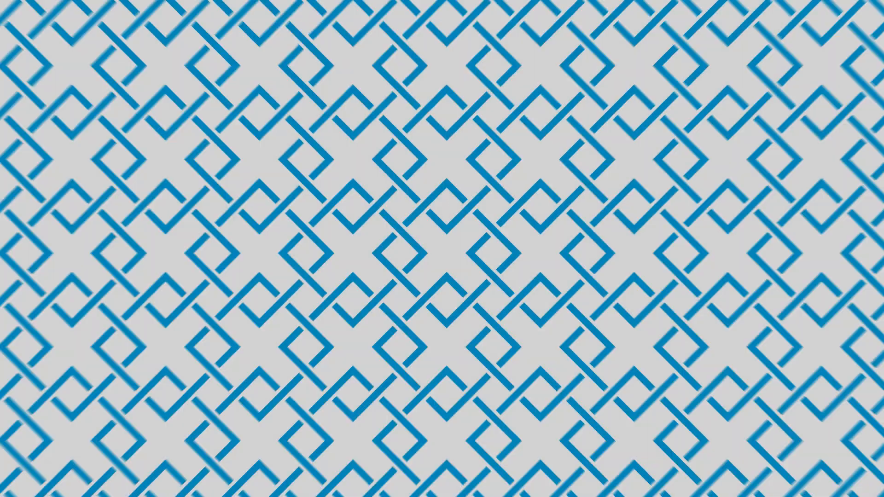